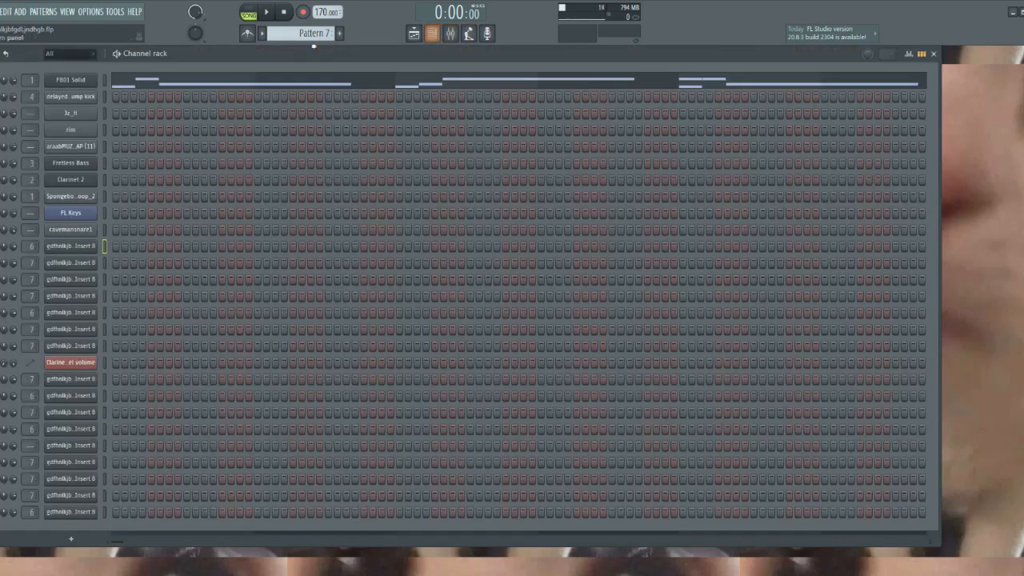
# Step: Play Pattern 1 with the FB01 Solid channel off its mixer track, then route that channel back to track 1
pyautogui.scroll(6, 310, 35)
pyautogui.moveTo(328, 61); pyautogui.dragTo(430, 78)
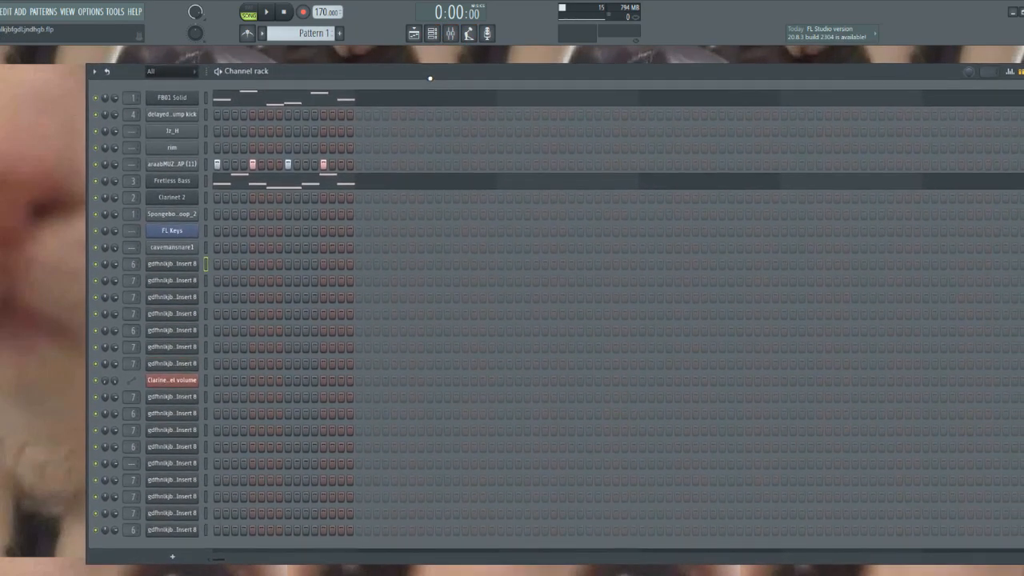
pyautogui.click(266, 12)
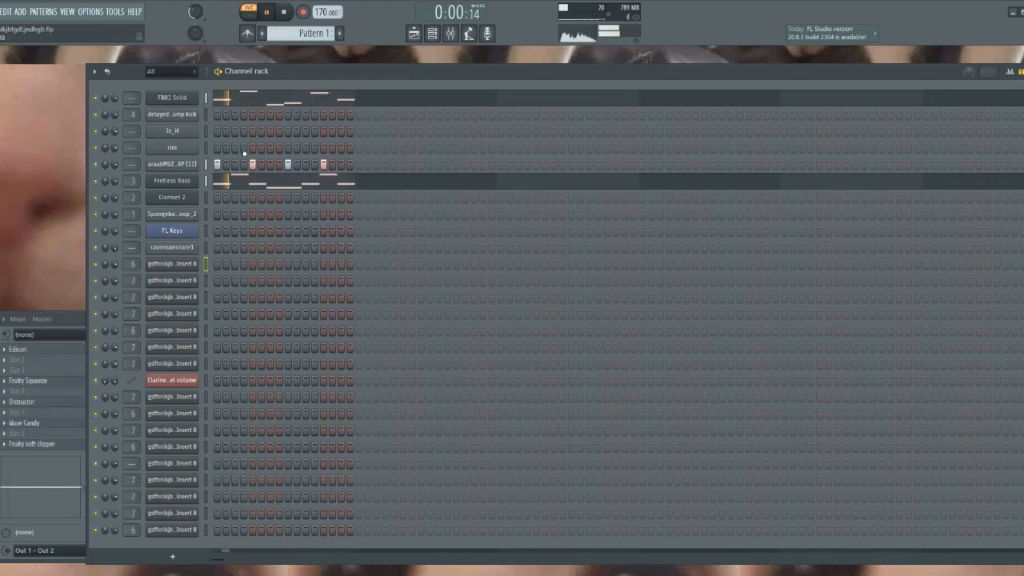
pyautogui.press('space')
pyautogui.moveTo(132, 98); pyautogui.dragTo(132, 92)
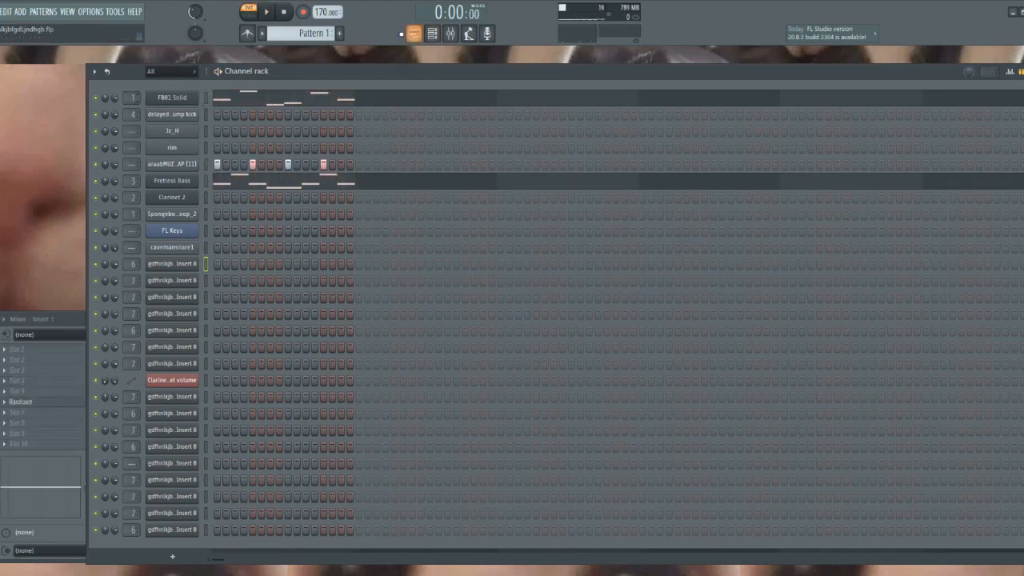
# Step: Switch to Pattern 3 and bring its Clarinet 2 notes into view in a maximized piano roll
pyautogui.scroll(-1, 297, 28)
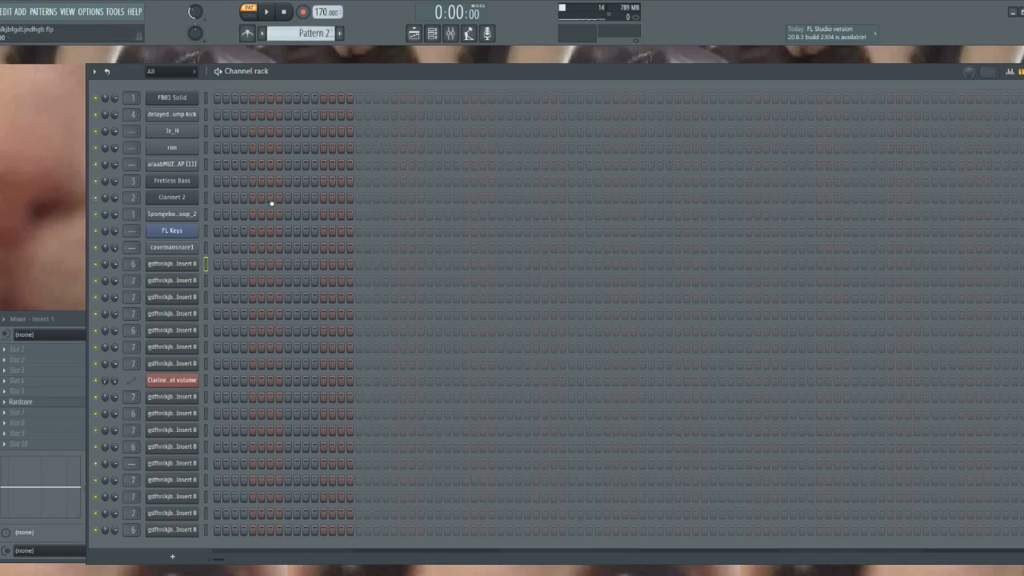
pyautogui.scroll(-1, 293, 33)
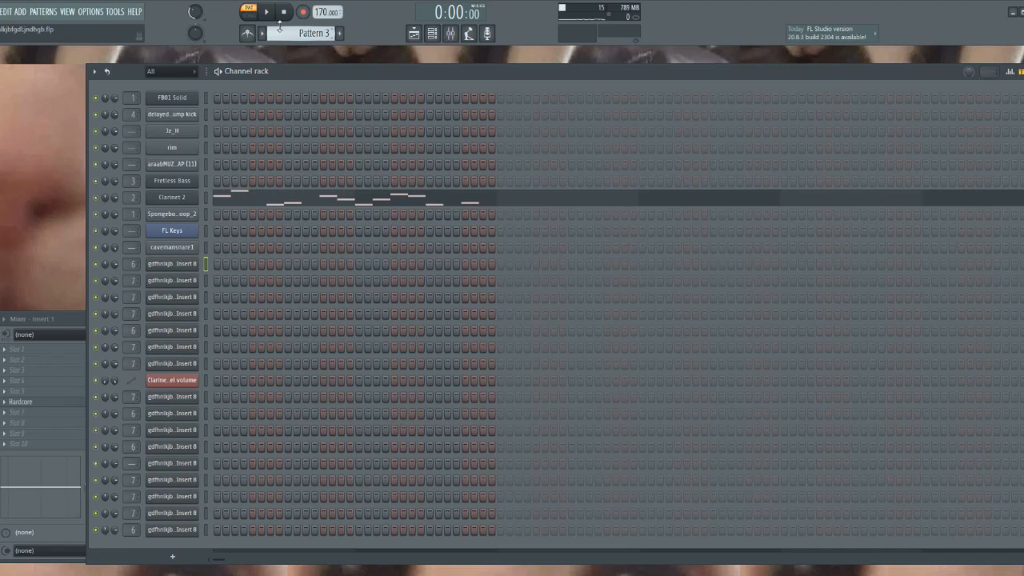
pyautogui.click(232, 208)
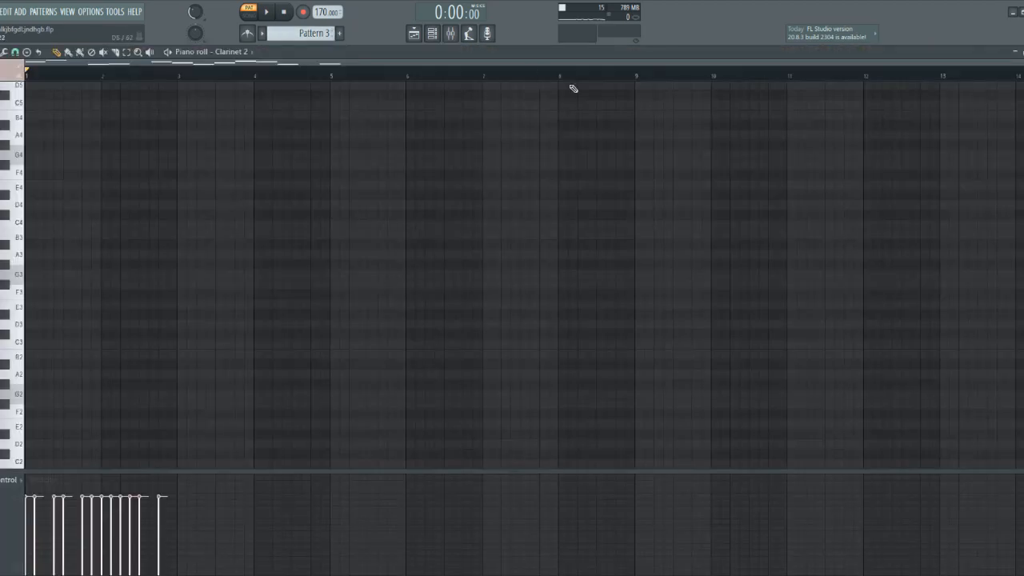
pyautogui.click(1019, 51)
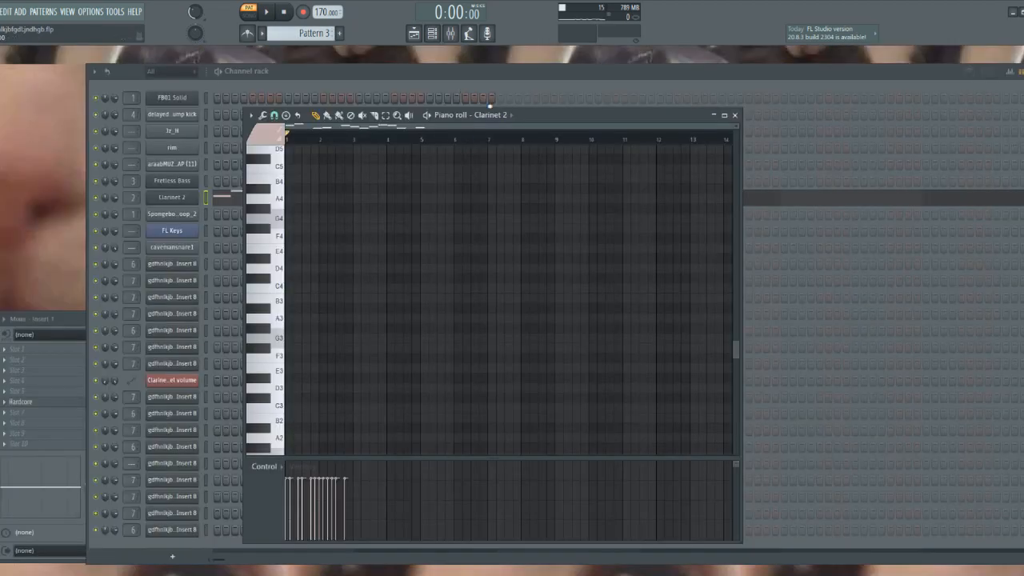
pyautogui.moveTo(570, 119); pyautogui.dragTo(563, 111)
pyautogui.click(716, 105)
pyautogui.scroll(5, 453, 221)
pyautogui.scroll(6, 400, 248)
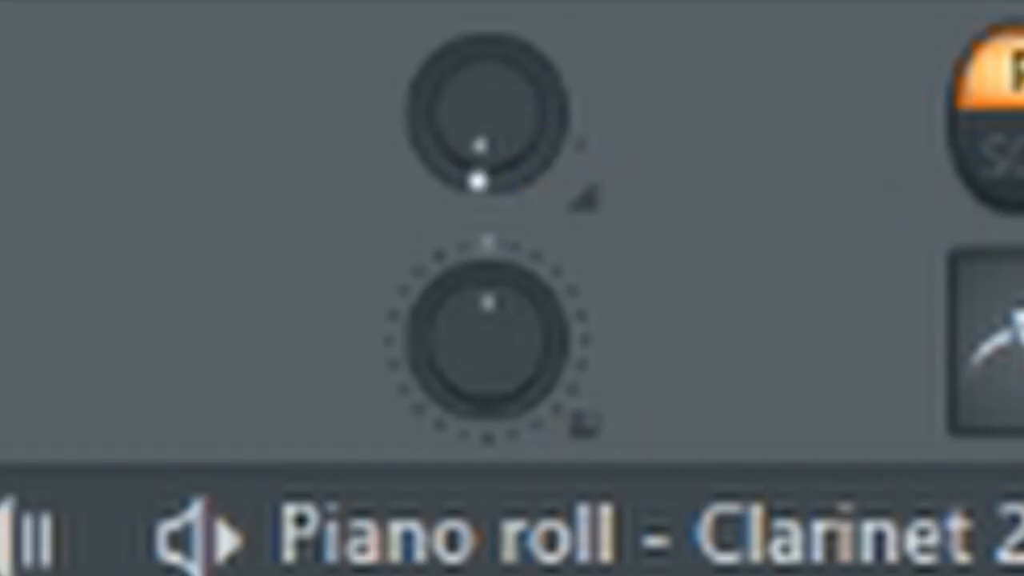
# Step: Raise the master volume and play Pattern 3's clarinet melody with the channel rack showing
pyautogui.moveTo(486, 115); pyautogui.dragTo(486, 16)
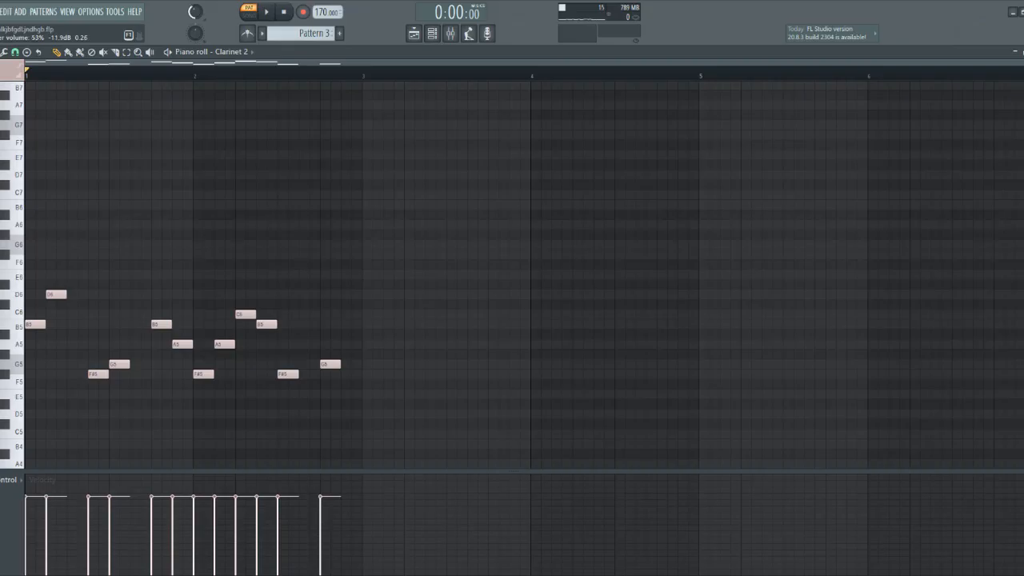
pyautogui.press('space')
pyautogui.press('F6')
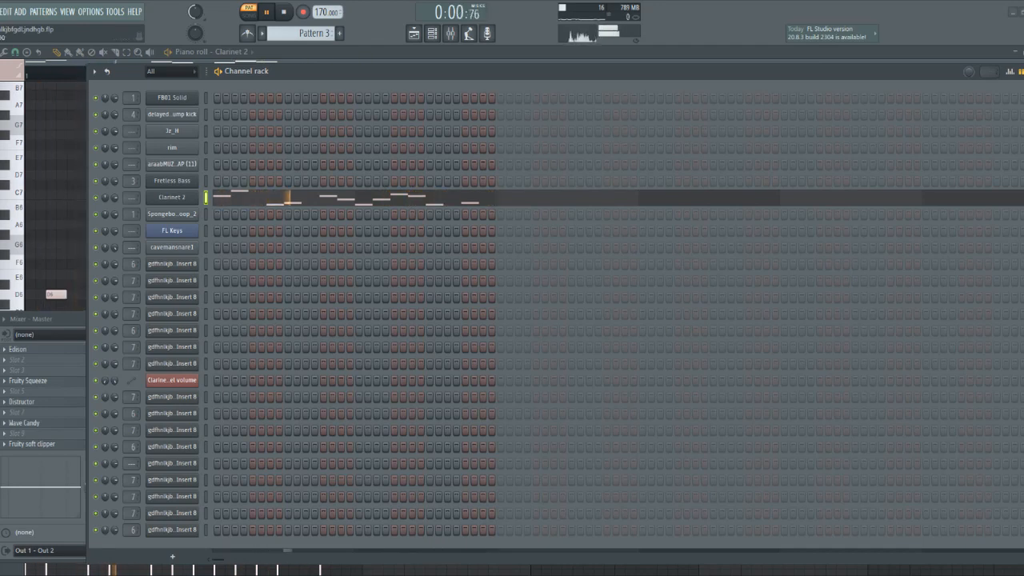
pyautogui.press('space')
# Step: Play Pattern 4 and open its Spongebob source recording in Edison on the master track
pyautogui.press('space')
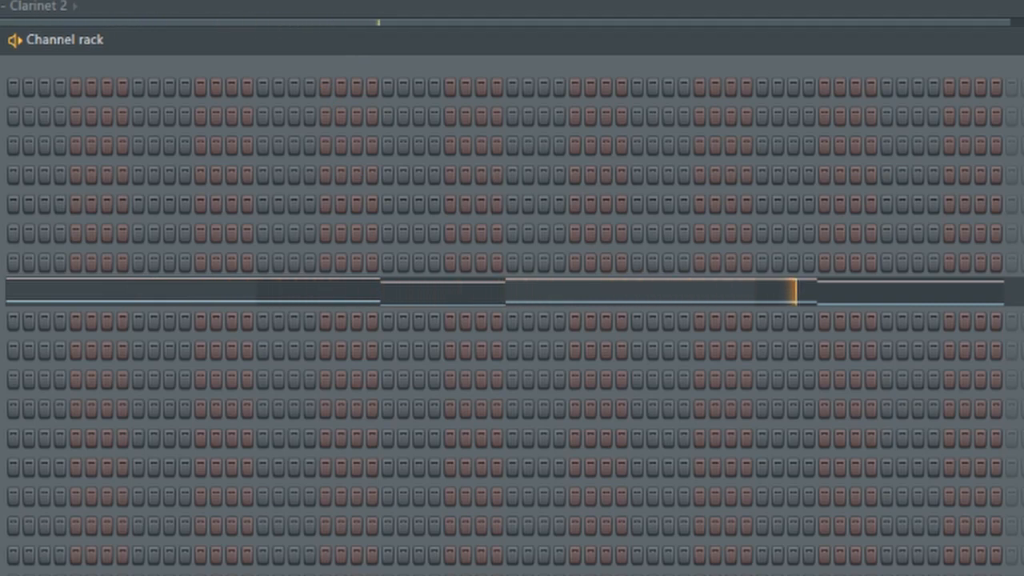
pyautogui.press('space')
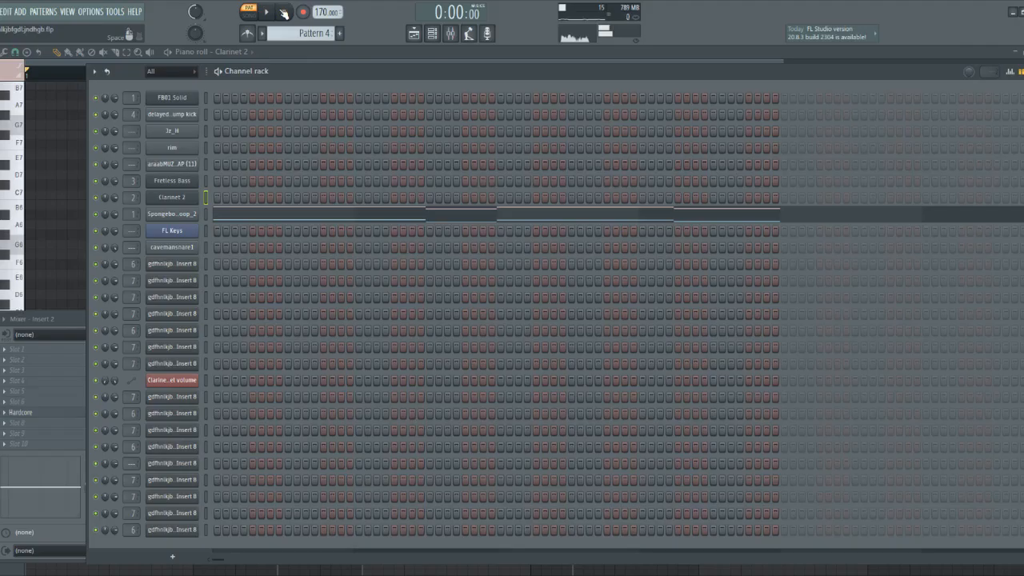
pyautogui.click(190, 217)
pyautogui.moveTo(192, 231); pyautogui.dragTo(550, 184)
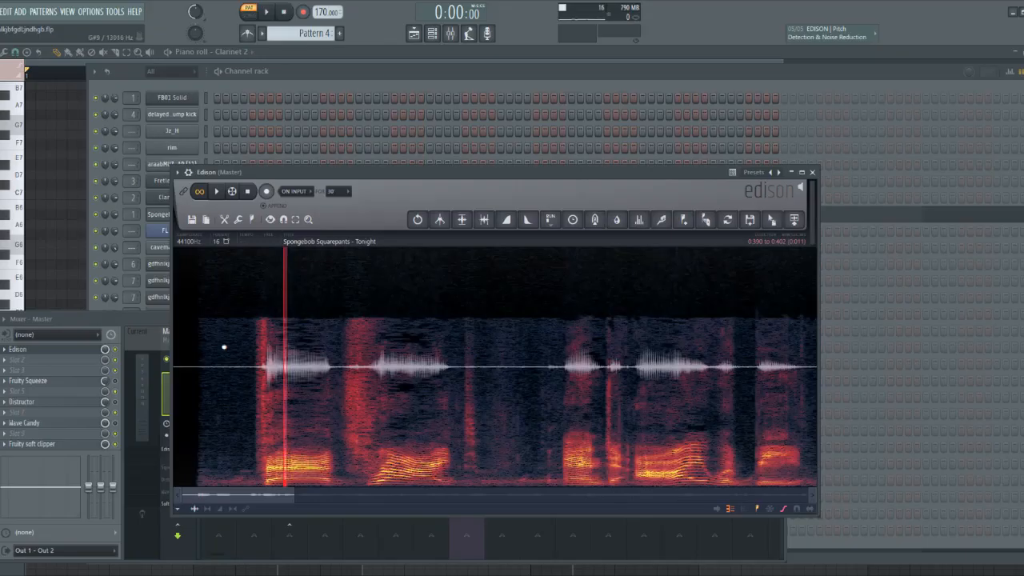
# Step: Highlight the opening phrases of the Spongebob Squarepants - Tonight recording, clear the selection and place the playback position near the start
pyautogui.moveTo(224, 347); pyautogui.dragTo(769, 367)
pyautogui.moveTo(690, 368); pyautogui.dragTo(805, 382)
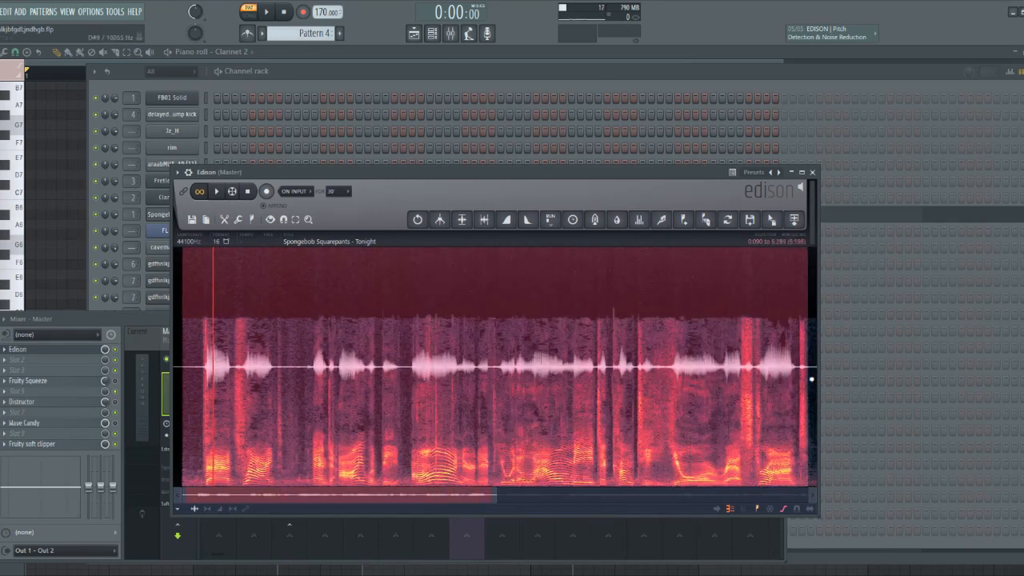
pyautogui.scroll(-2, 806, 383)
pyautogui.click(538, 350)
pyautogui.click(189, 344)
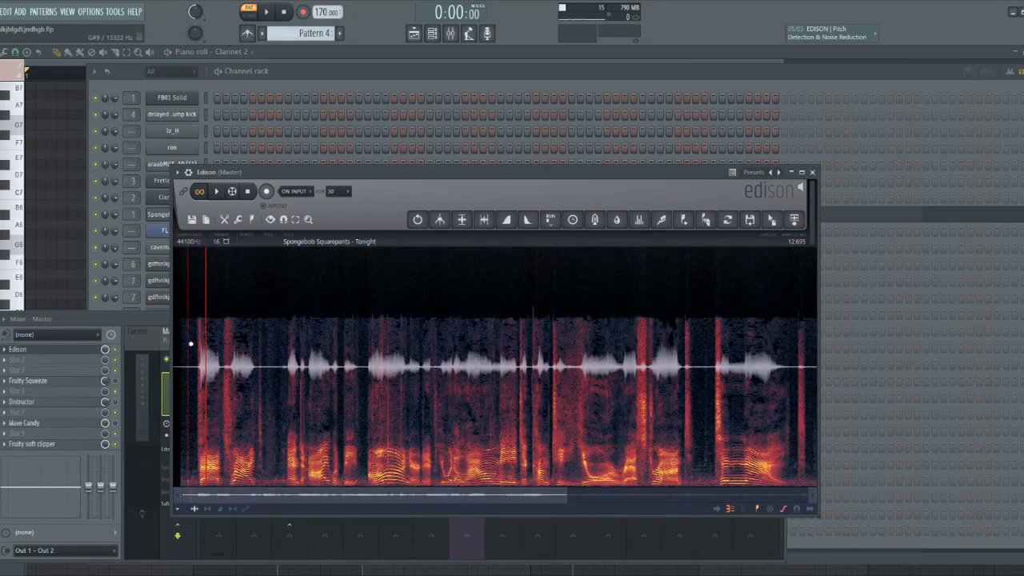
# Step: Play the Spongebob Squarepants - Tonight recording from near its start and close Edison
pyautogui.press('space')
pyautogui.press('space')
pyautogui.press('space')
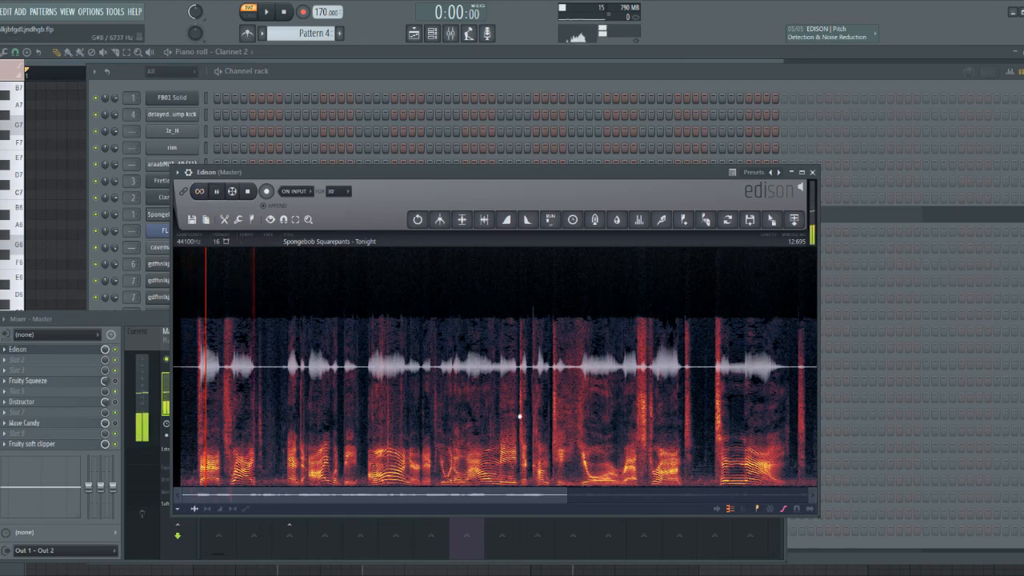
pyautogui.scroll(-3, 501, 370)
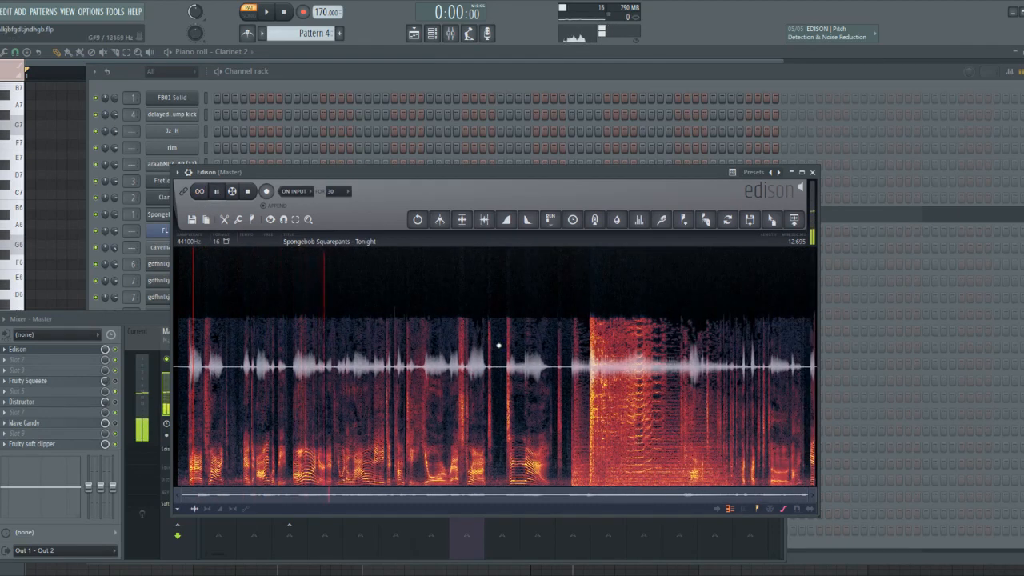
pyautogui.press('space')
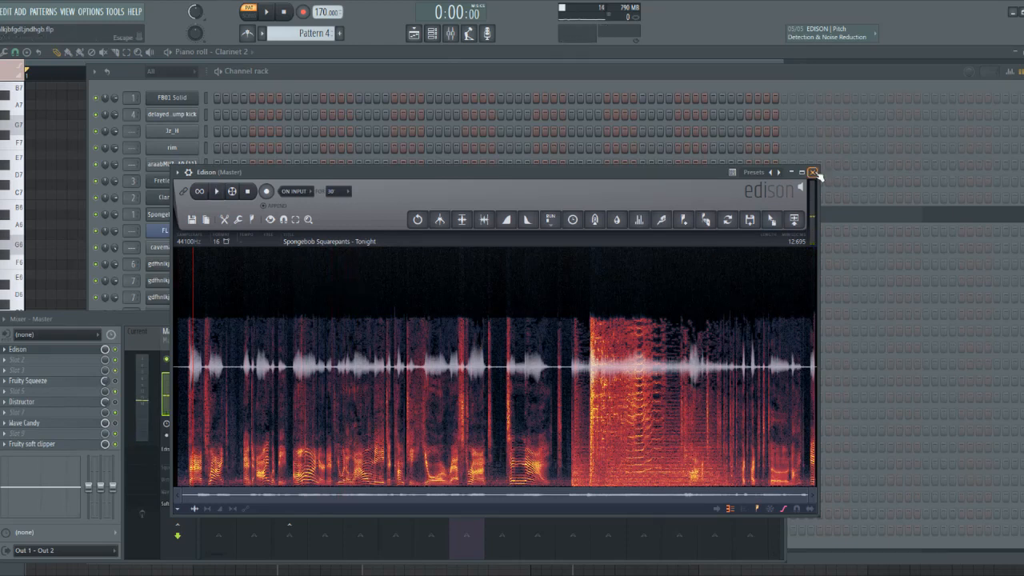
pyautogui.click(812, 173)
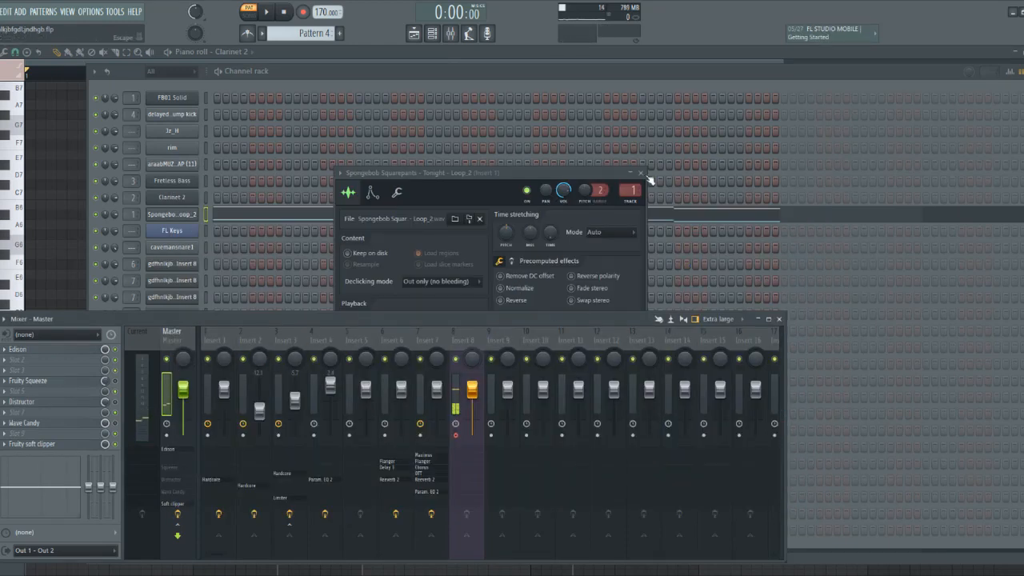
# Step: Preview the Spongebob Loop_2 sample, view its second set of precomputed effects, and close the sampler and mixer
pyautogui.click(565, 178)
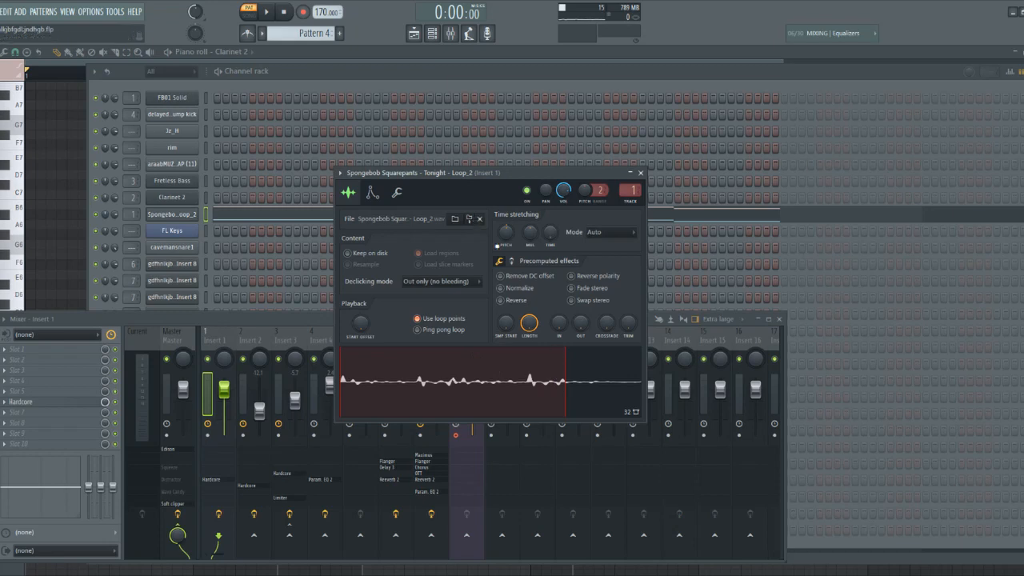
pyautogui.click(444, 382)
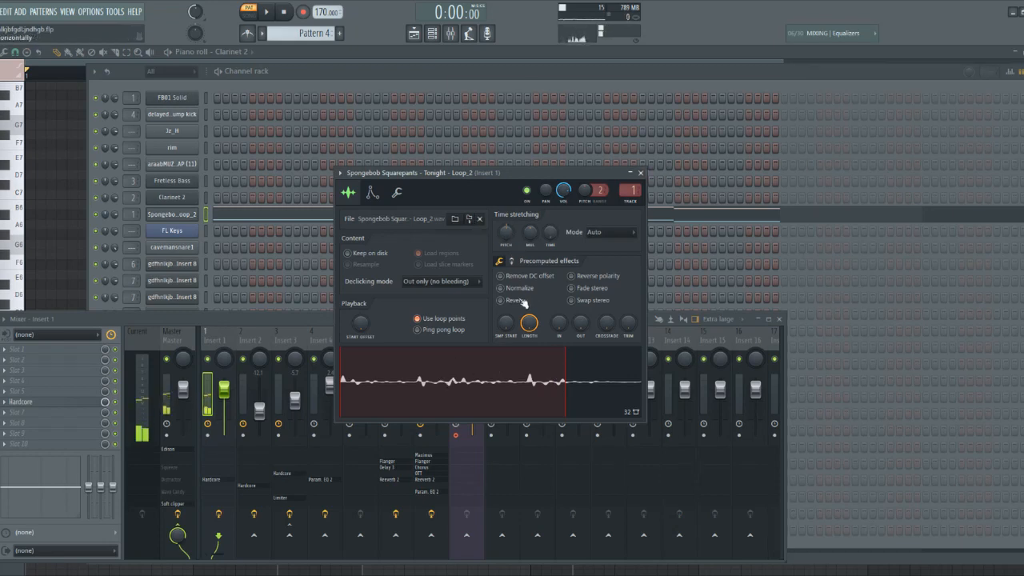
pyautogui.click(511, 261)
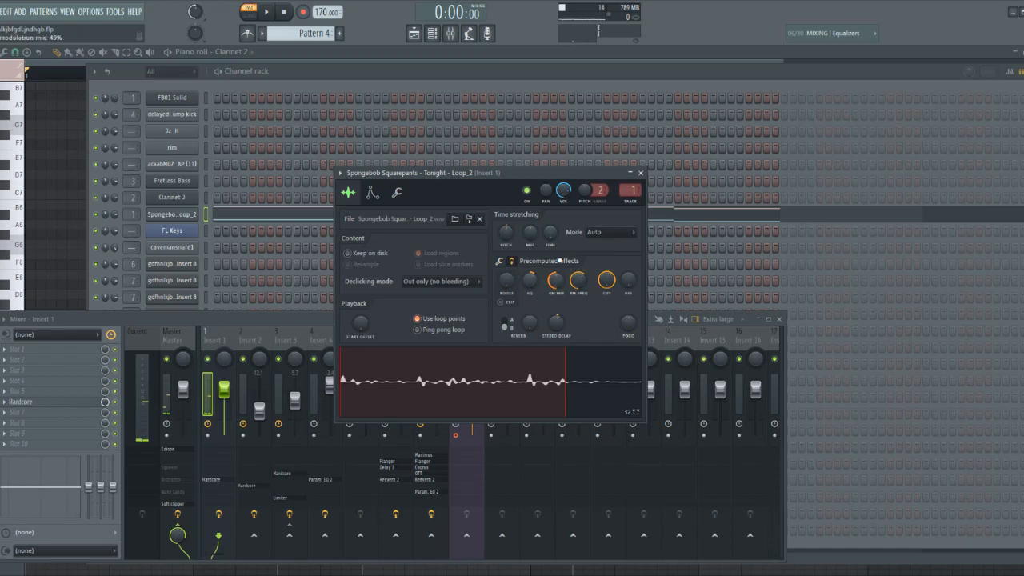
pyautogui.click(641, 173)
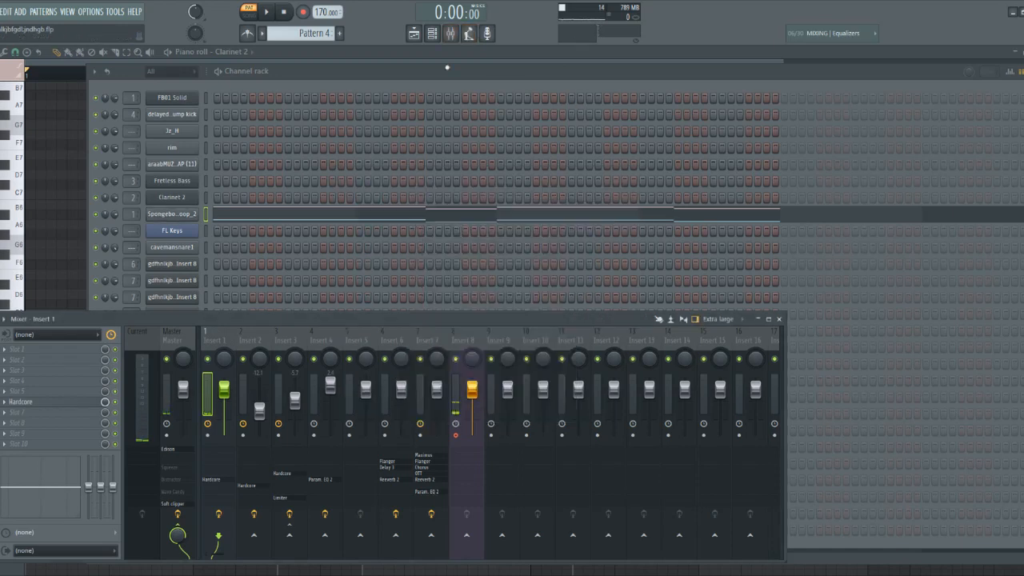
pyautogui.click(450, 33)
# Step: Play Pattern 4 and examine the upper and lower octave notes of the Spongebob Loop_2 channel in the piano roll
pyautogui.press('space')
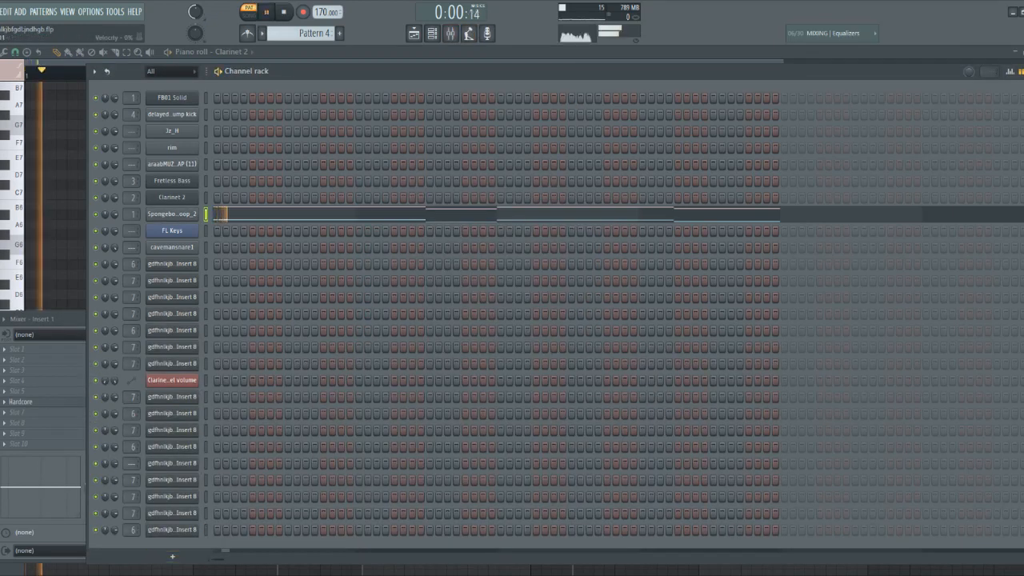
pyautogui.press('space')
pyautogui.click(473, 215)
pyautogui.scroll(5, 383, 237)
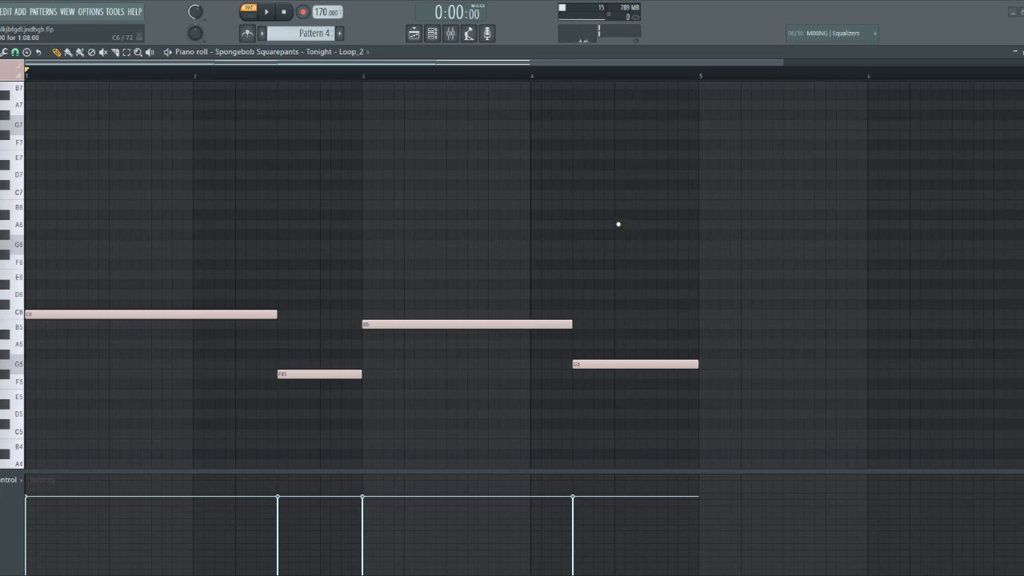
pyautogui.scroll(-9, 528, 221)
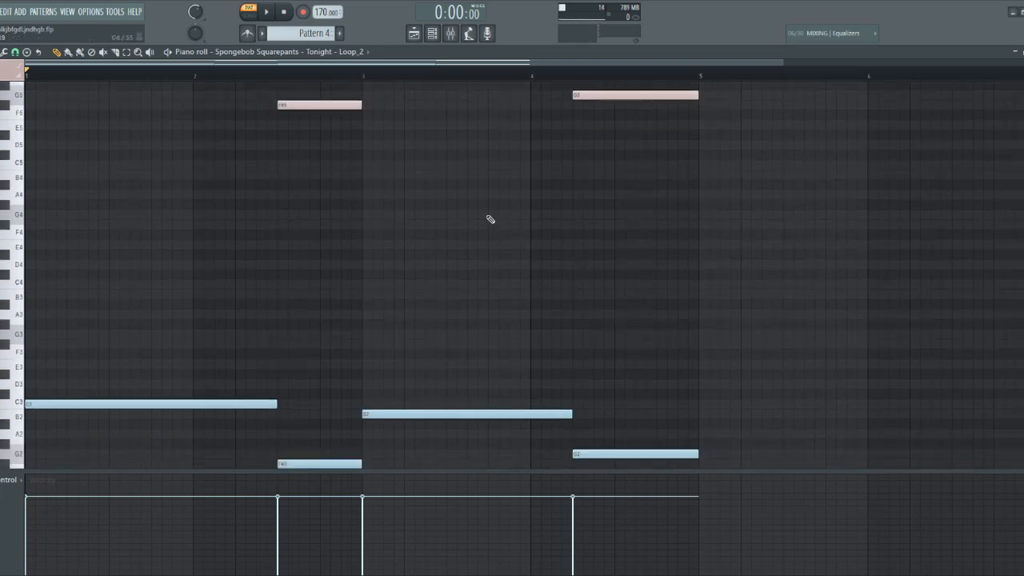
pyautogui.scroll(-1, 491, 219)
pyautogui.scroll(6, 485, 233)
pyautogui.scroll(-6, 192, 194)
pyautogui.scroll(6, 279, 224)
pyautogui.scroll(-8, 289, 239)
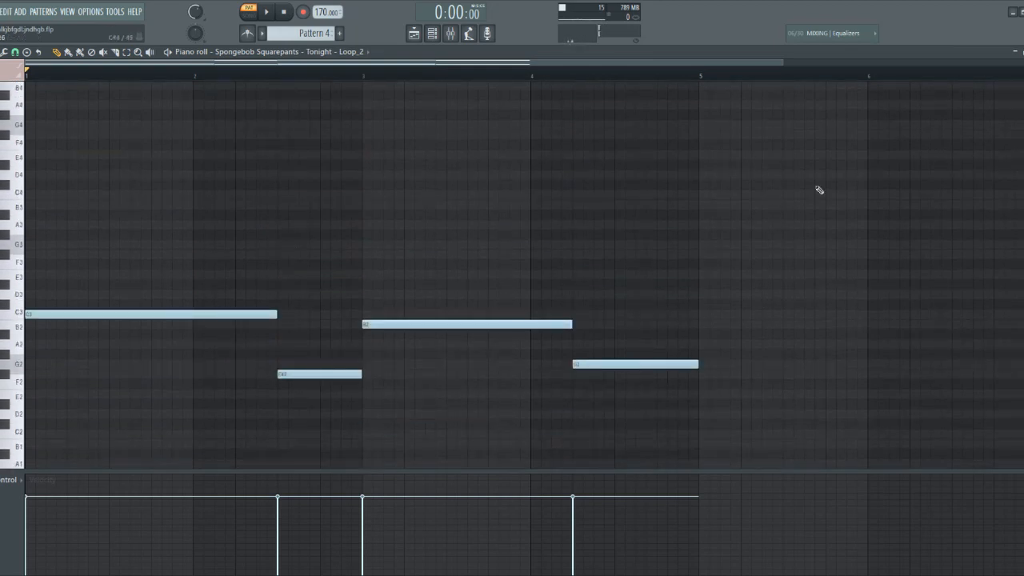
# Step: Compare Pattern 4's playback with the Spongebob loop channel unassigned from the mixer and with it routed to track 1
pyautogui.press('F7')
pyautogui.click(130, 218)
pyautogui.press('space')
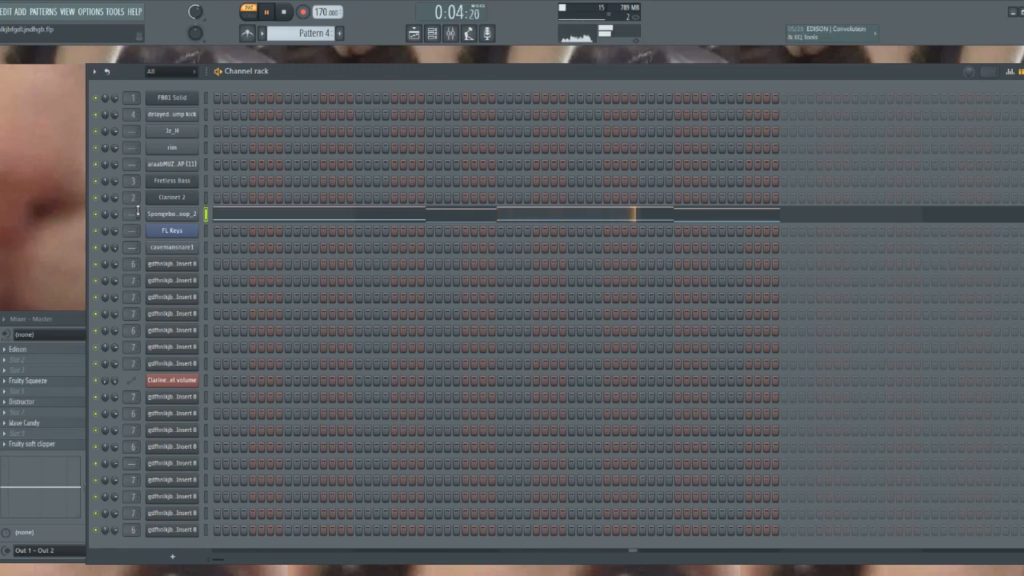
pyautogui.press('space')
pyautogui.moveTo(137, 212); pyautogui.dragTo(138, 206)
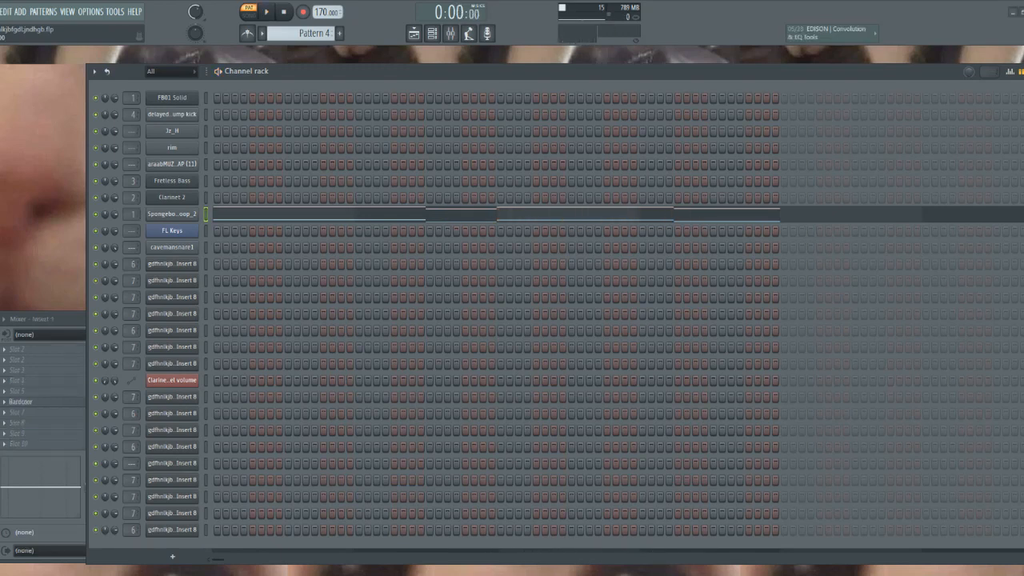
pyautogui.press('space')
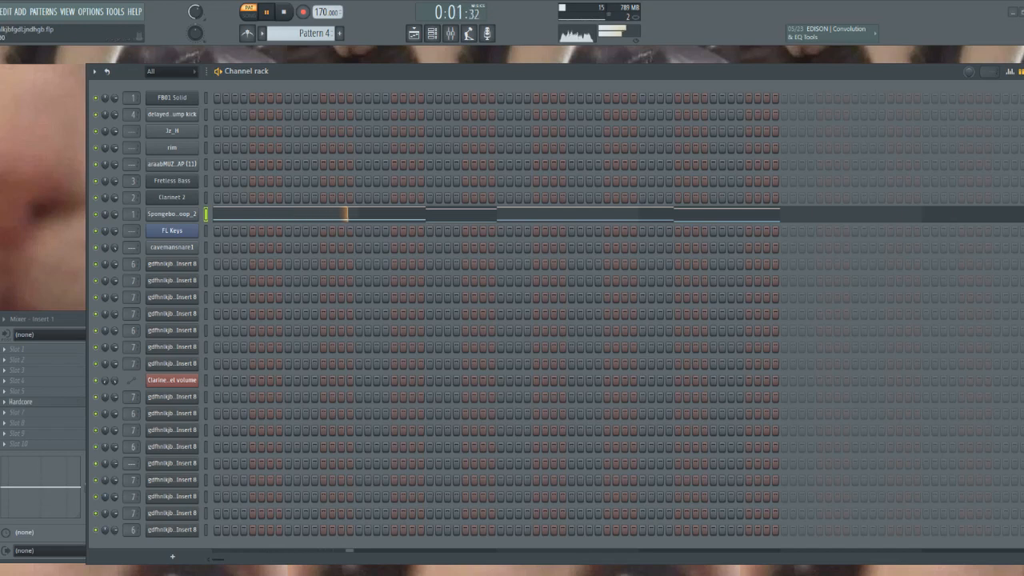
pyautogui.press('space')
# Step: Show the mixer to view the Insert 1 track, then hide it again
pyautogui.click(471, 34)
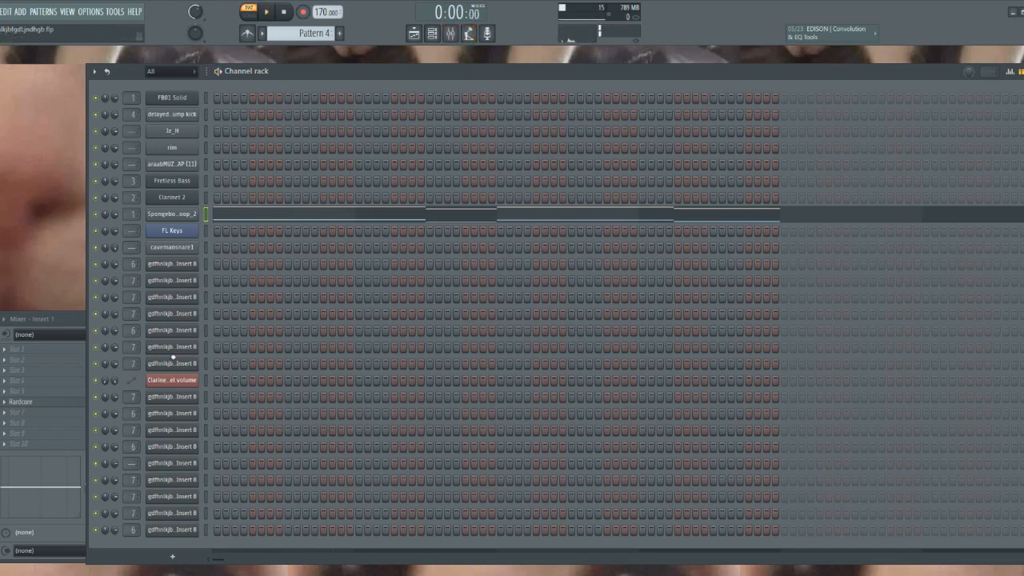
pyautogui.click(451, 33)
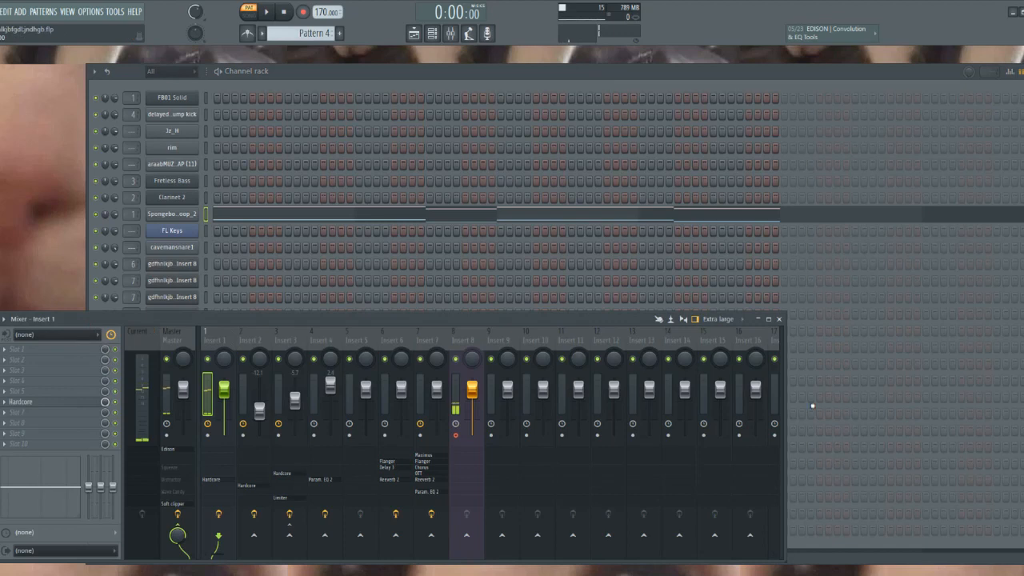
pyautogui.click(779, 319)
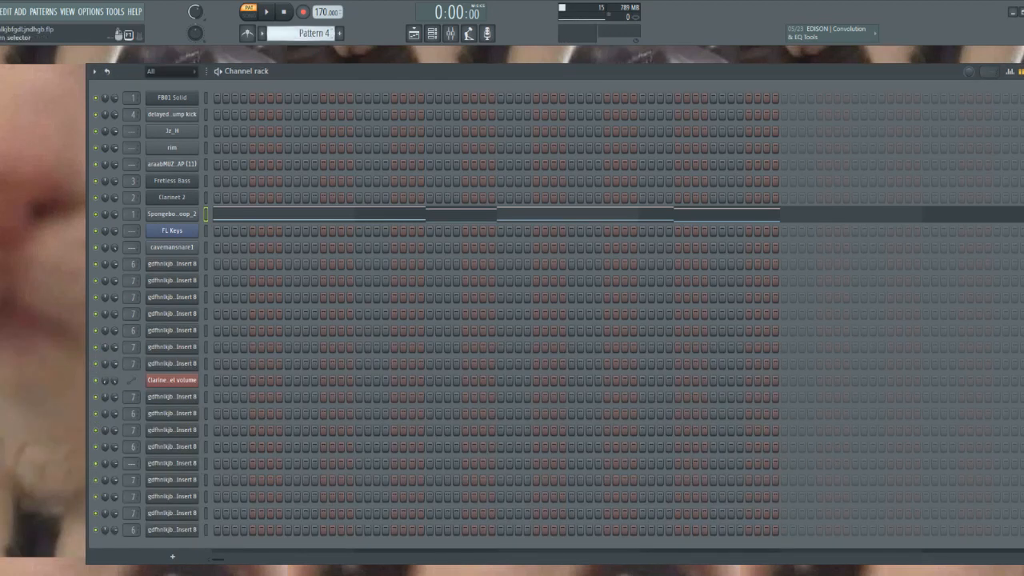
# Step: Switch to Pattern 5, unassign the Clarinet 2 channel from its mixer track and play the pattern
pyautogui.moveTo(310, 33); pyautogui.dragTo(310, 27)
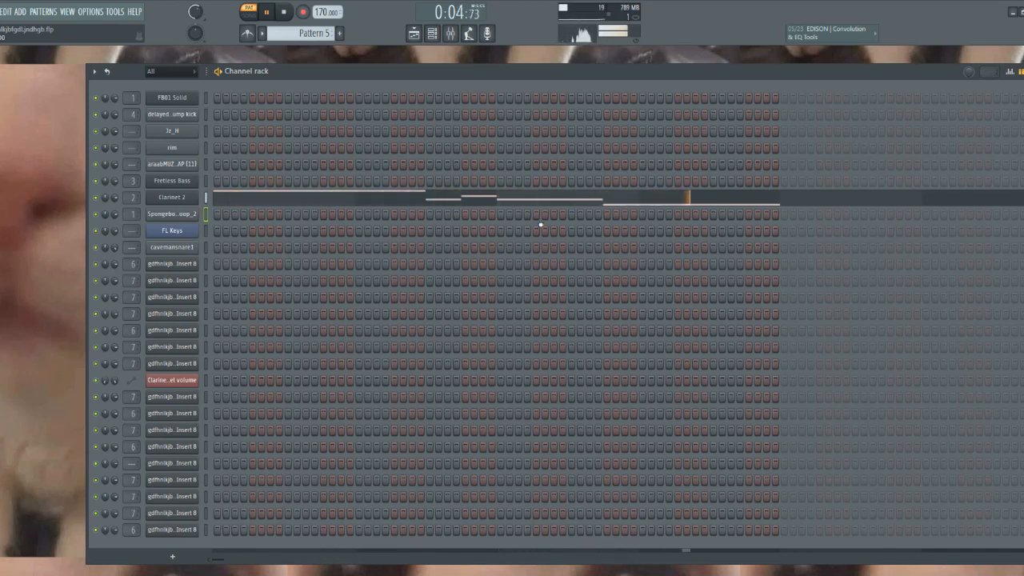
pyautogui.moveTo(132, 198); pyautogui.dragTo(133, 205)
pyautogui.press('space')
pyautogui.press('space')
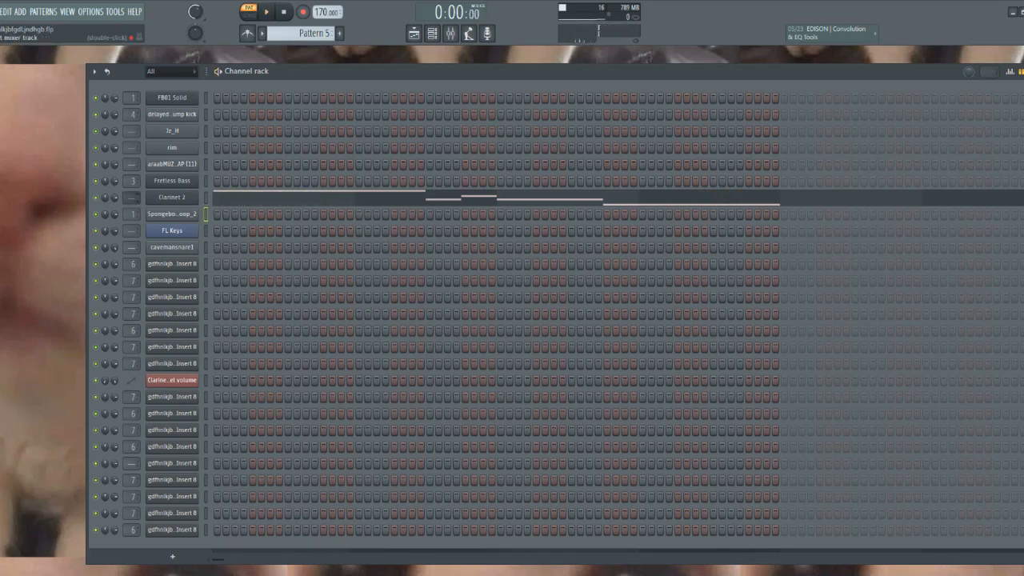
# Step: Route the Clarinet 2 channel back to mixer track 2, play Pattern 5 and return to Pattern 4
pyautogui.scroll(1, 133, 198)
pyautogui.press('space')
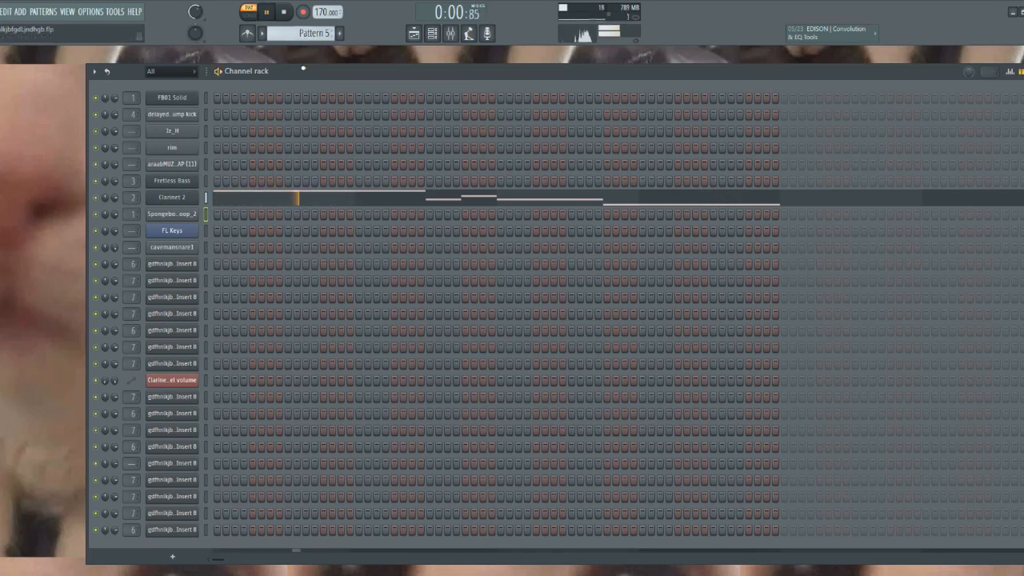
pyautogui.press('space')
pyautogui.moveTo(312, 32); pyautogui.dragTo(312, 40)
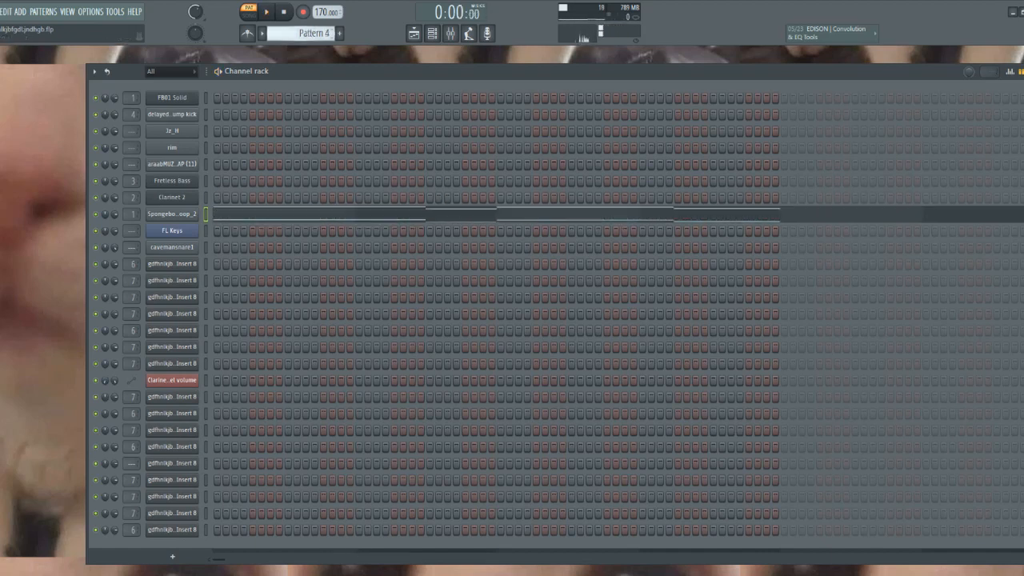
# Step: View the arrangement in the playlist, return to the channel rack and play Pattern 6
pyautogui.click(414, 33)
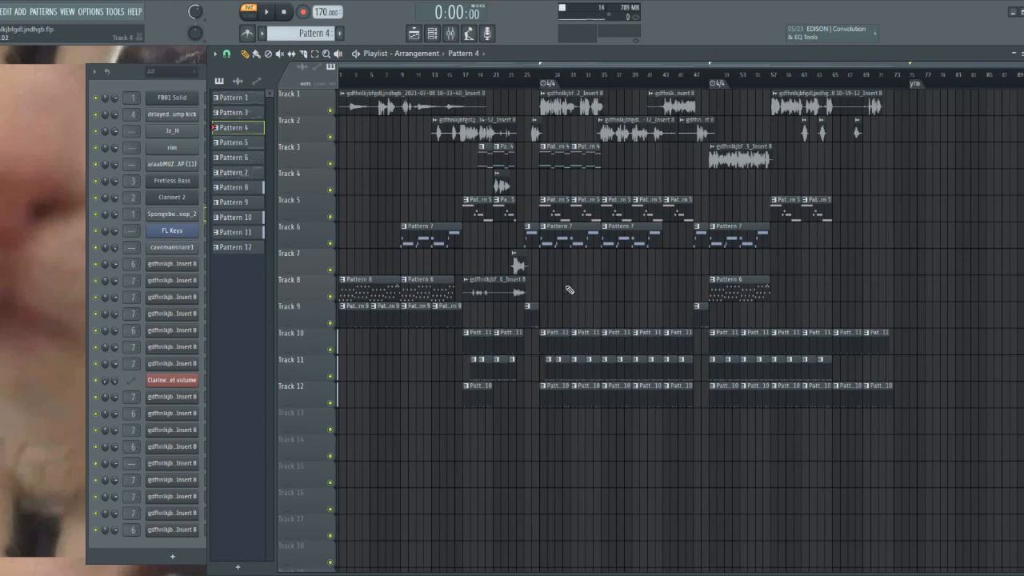
pyautogui.press('F6')
pyautogui.press('space')
pyautogui.press('space')
pyautogui.moveTo(312, 34); pyautogui.dragTo(322, 27)
pyautogui.press('space')
pyautogui.press('space')
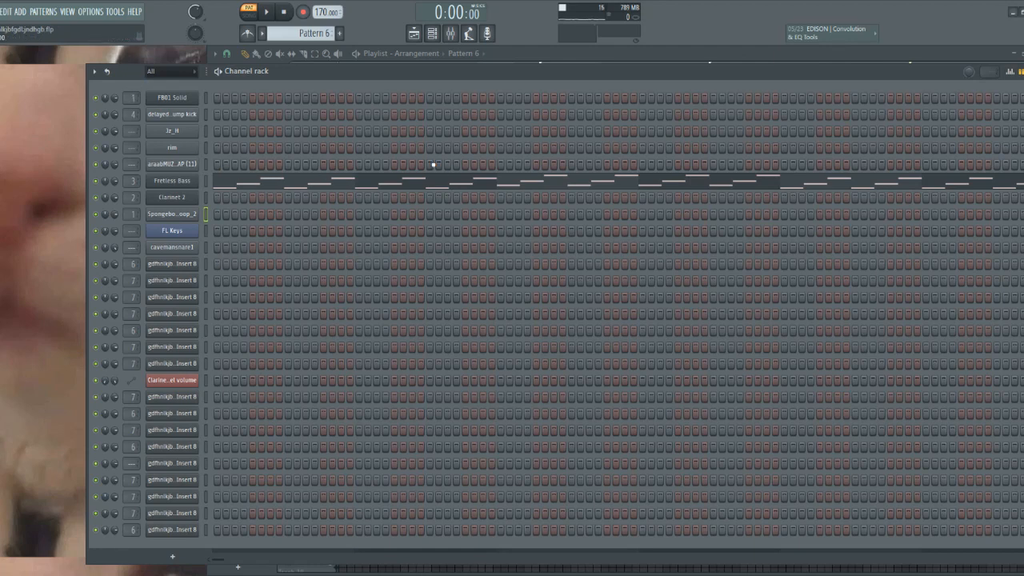
# Step: Play Pattern 6 and examine the Fretless Bass notes in the piano roll
pyautogui.click(346, 181)
pyautogui.scroll(5, 27, 309)
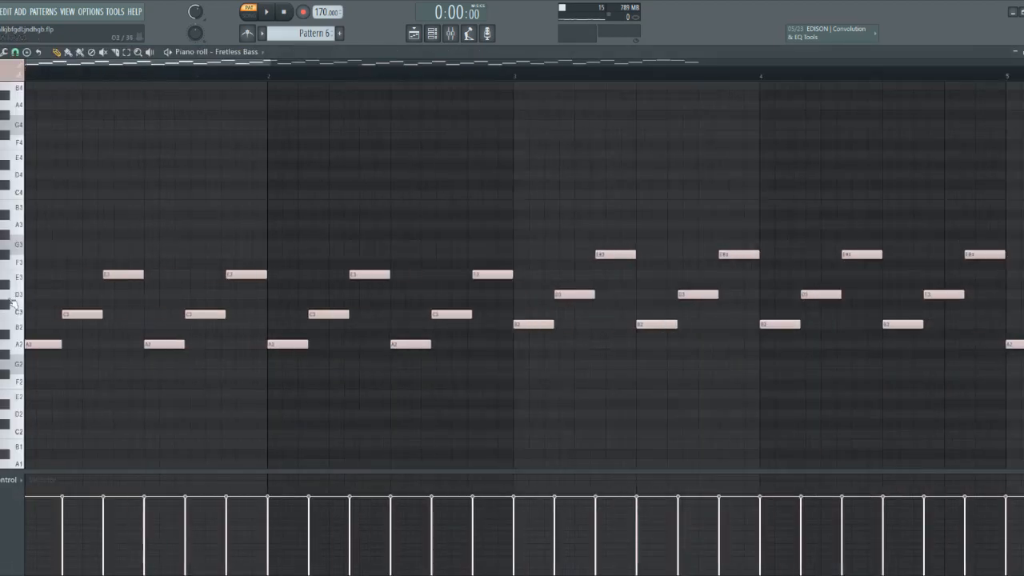
pyautogui.moveTo(110, 72); pyautogui.dragTo(27, 70)
pyautogui.scroll(-5, 384, 304)
pyautogui.scroll(-2, 348, 302)
pyautogui.press('space')
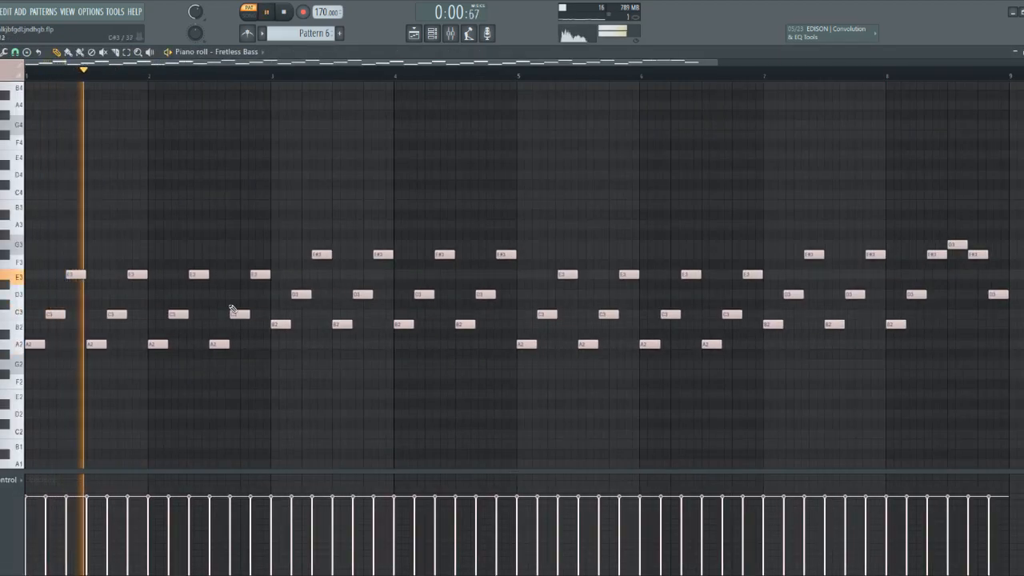
pyautogui.scroll(-2, 232, 300)
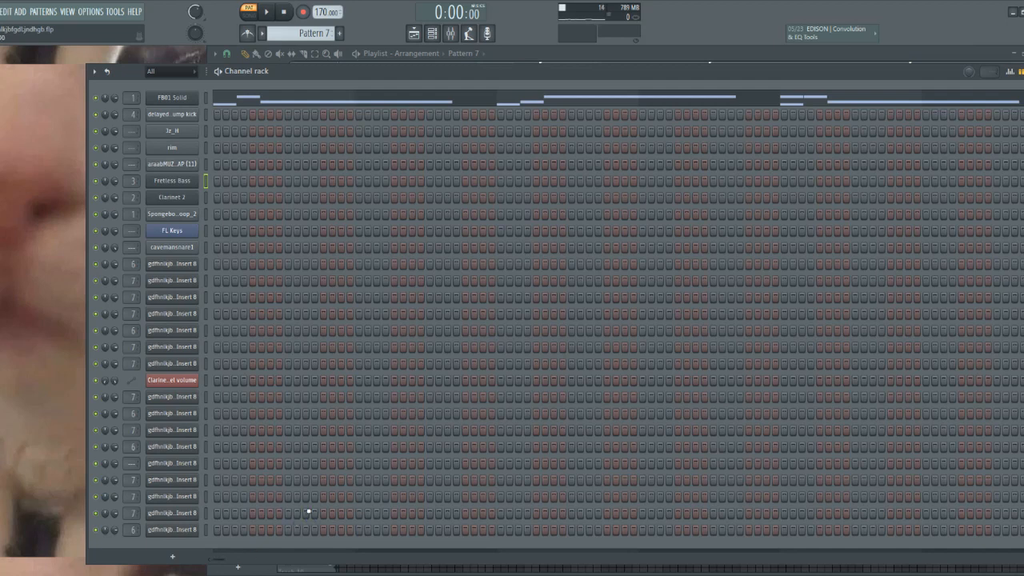
# Step: Play Pattern 7 and examine the FB01 Solid notes in the piano roll, closing it when finished
pyautogui.press('space')
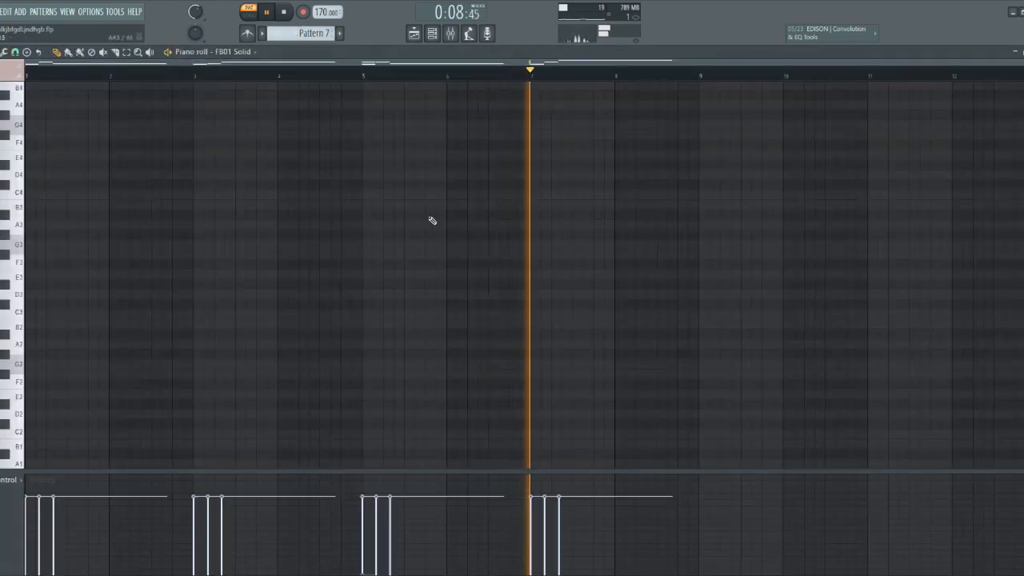
pyautogui.scroll(10, 432, 221)
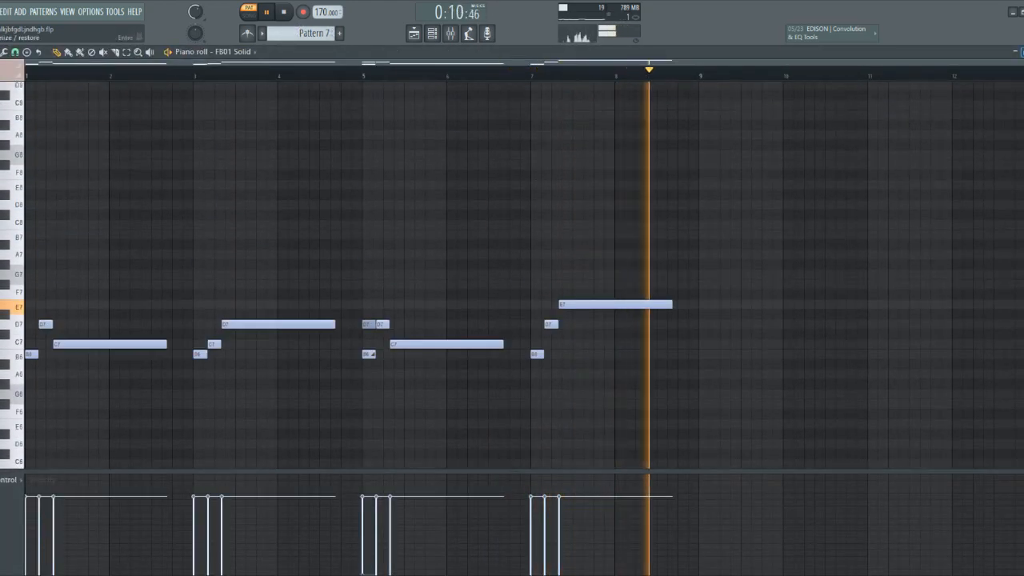
pyautogui.click(1021, 52)
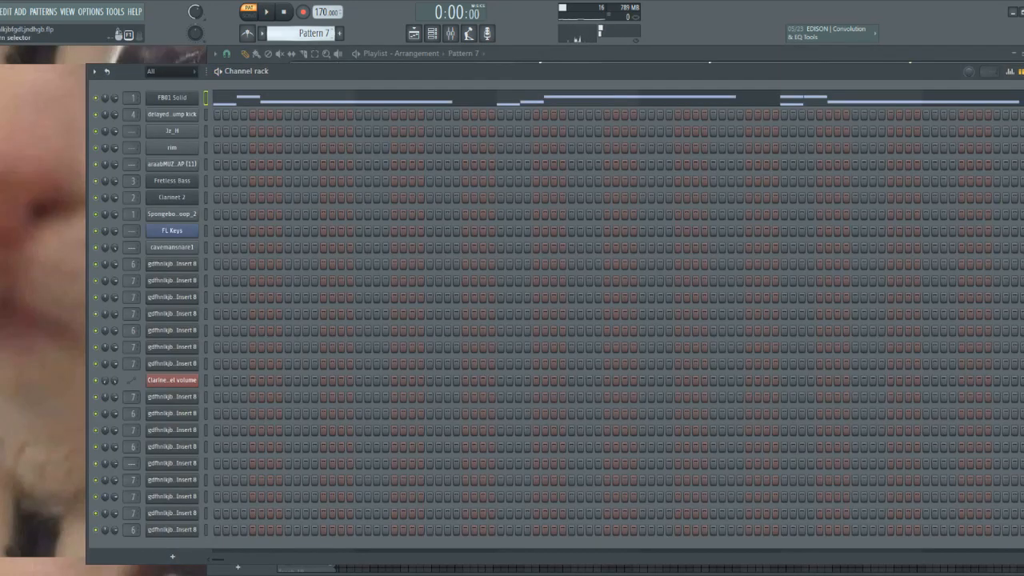
# Step: Switch to Pattern 8 and play its hi-hat steps
pyautogui.scroll(-1, 312, 37)
pyautogui.press('space')
pyautogui.scroll(-2, 312, 33)
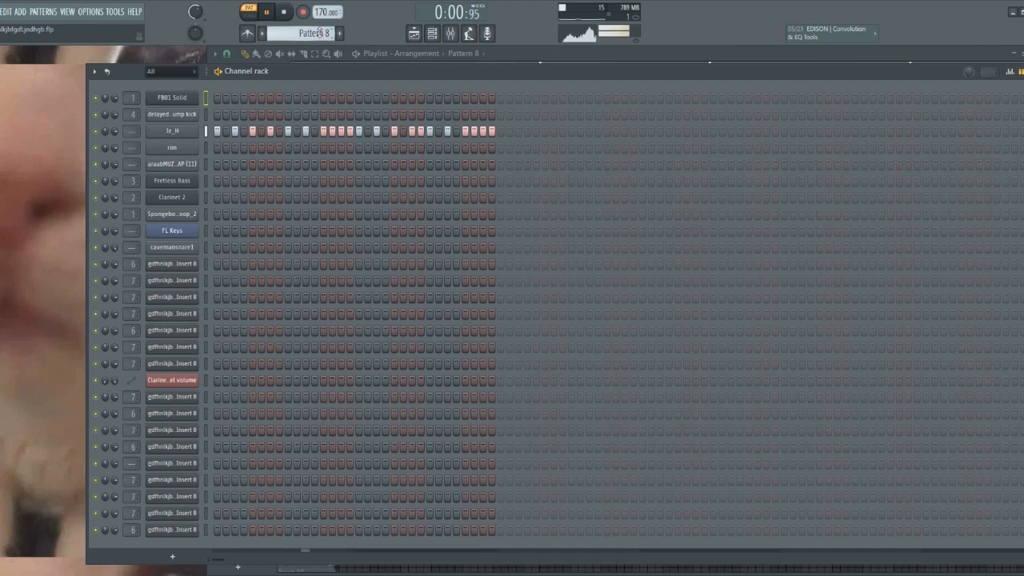
pyautogui.press('space')
# Step: Play Pattern 9's kick steps and move on to Pattern 10's cavemansnare1 steps
pyautogui.scroll(-1, 314, 33)
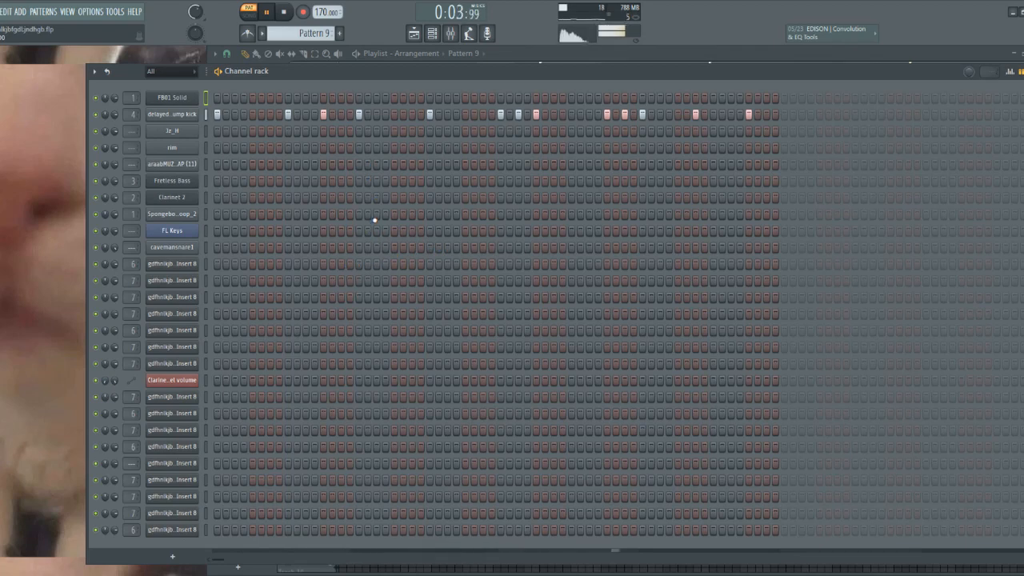
pyautogui.press('space')
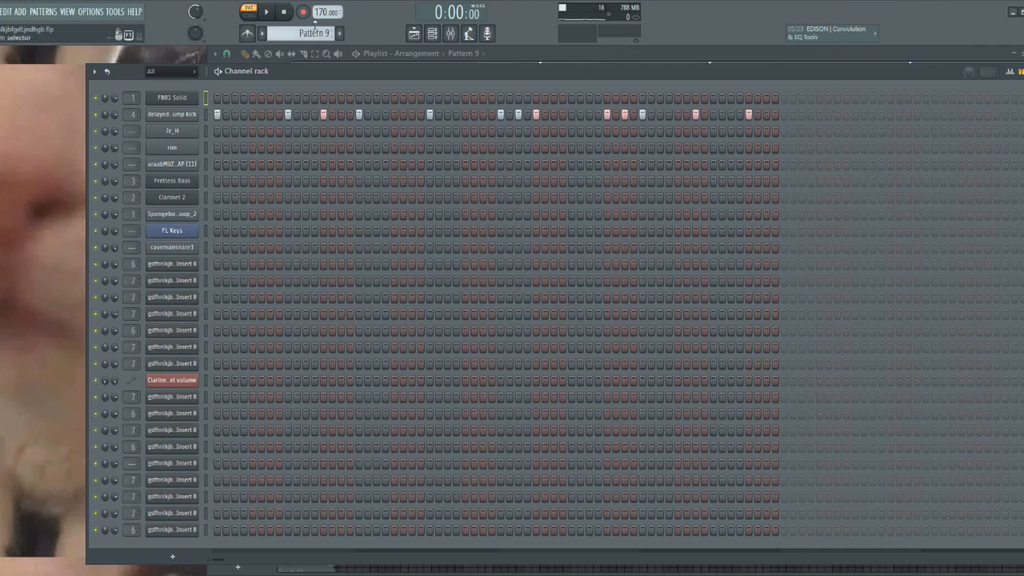
pyautogui.scroll(-1, 310, 34)
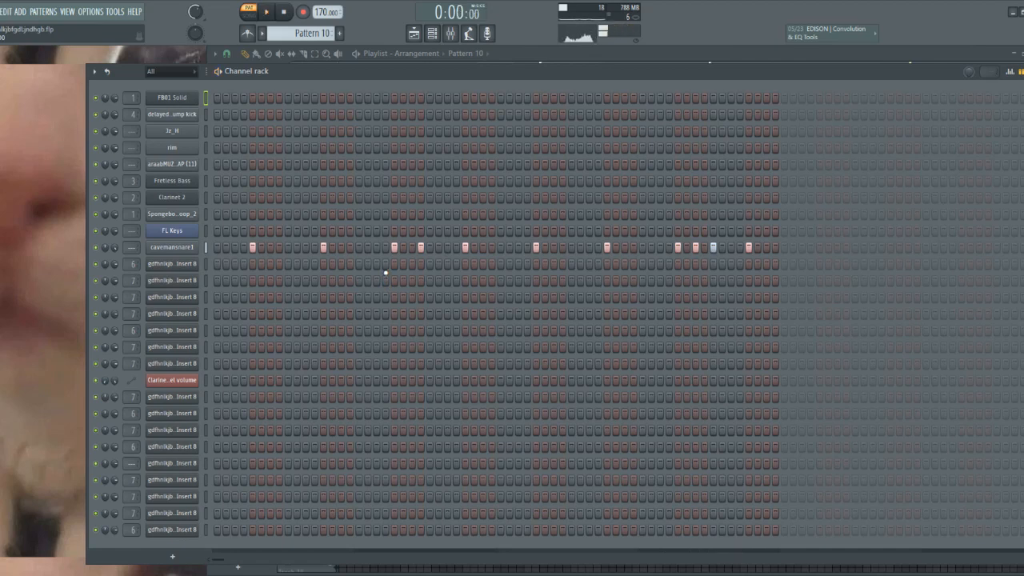
# Step: Go back through Pattern 9 to Pattern 8 to review their steps again
pyautogui.scroll(1, 312, 32)
pyautogui.scroll(-2, 312, 32)
pyautogui.scroll(-1, 312, 32)
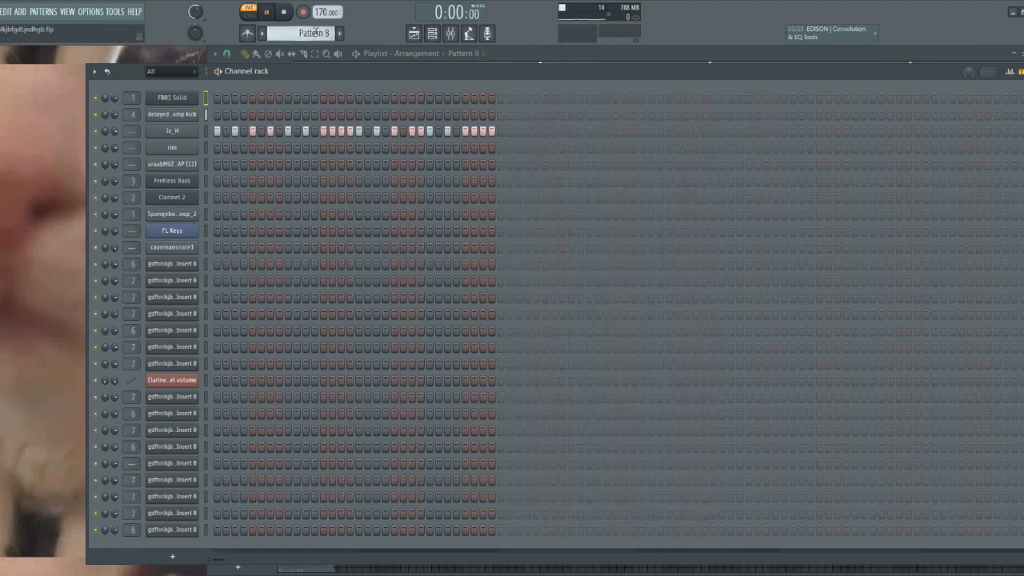
pyautogui.scroll(1, 312, 32)
pyautogui.scroll(-1, 312, 32)
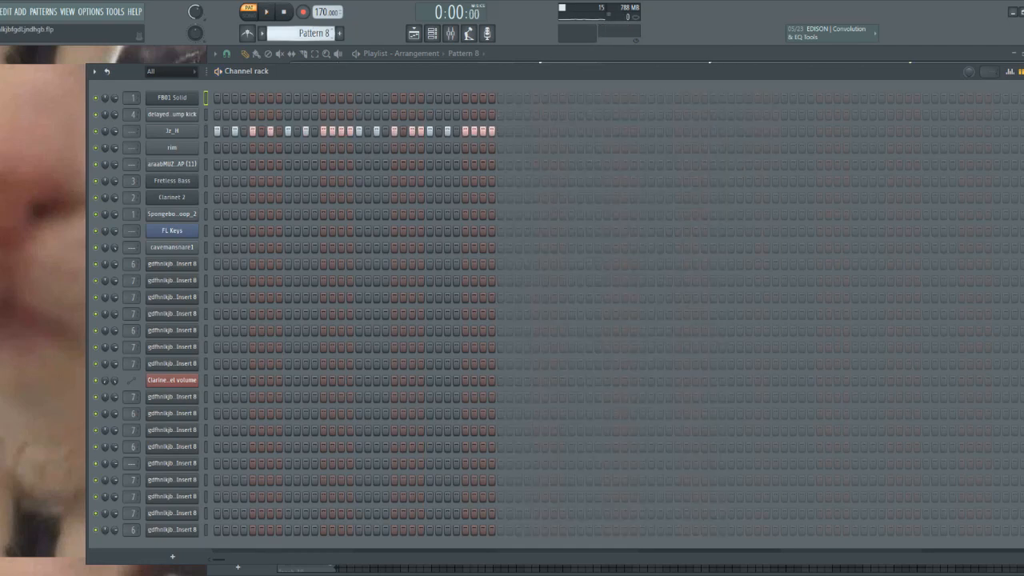
# Step: Play Pattern 11's kick steps, followed by Pattern 12's hi-hat steps
pyautogui.scroll(3, 312, 32)
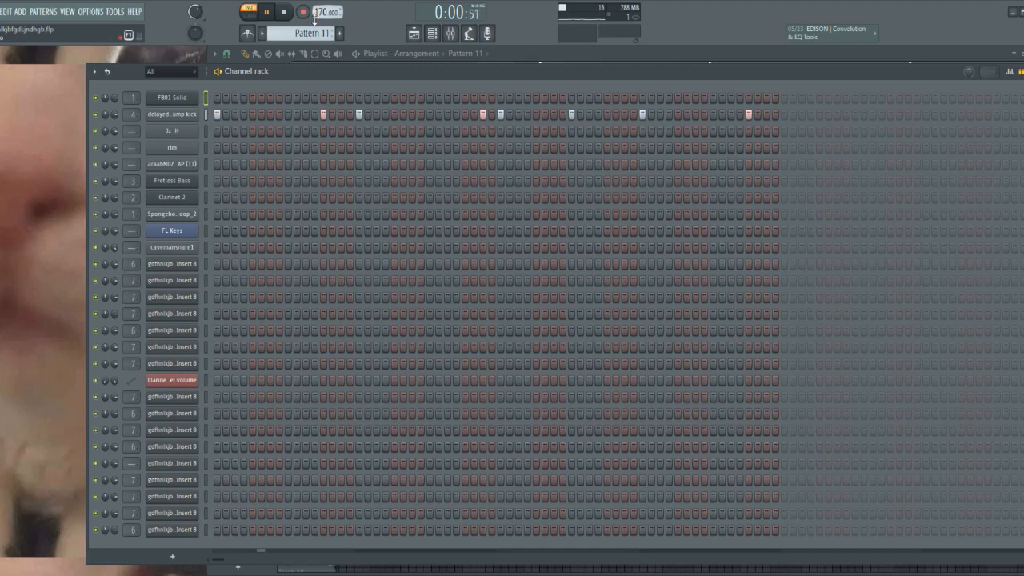
pyautogui.scroll(1, 312, 33)
pyautogui.press('space')
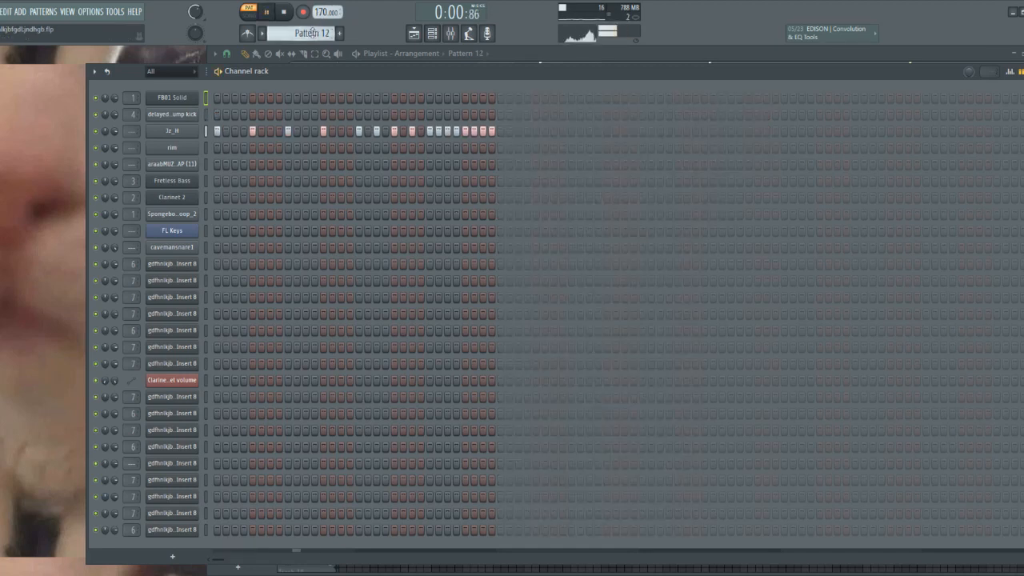
pyautogui.press('space')
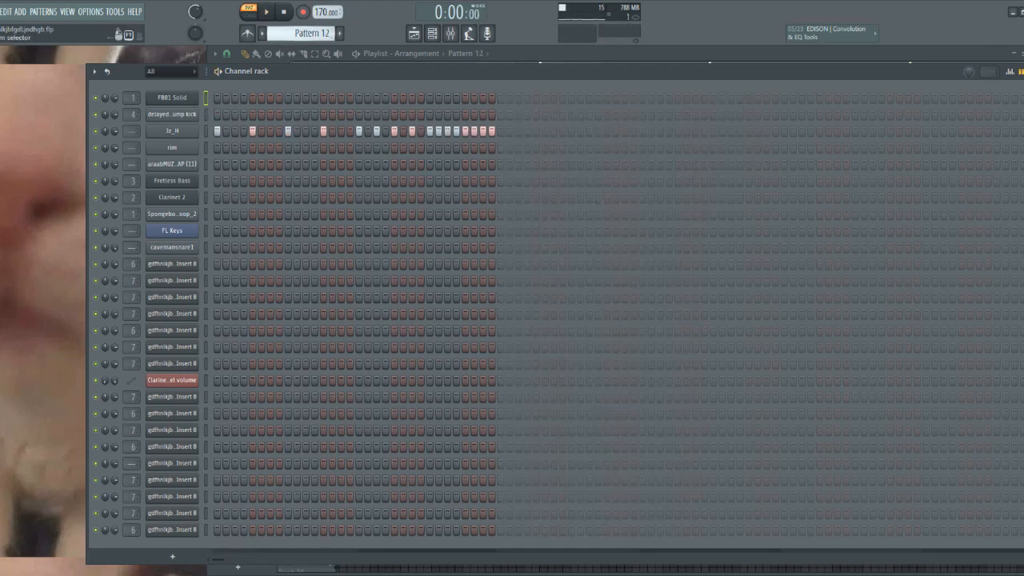
# Step: Return to Pattern 11, hide the channel rack and show the mixer over the playlist
pyautogui.scroll(-1, 304, 35)
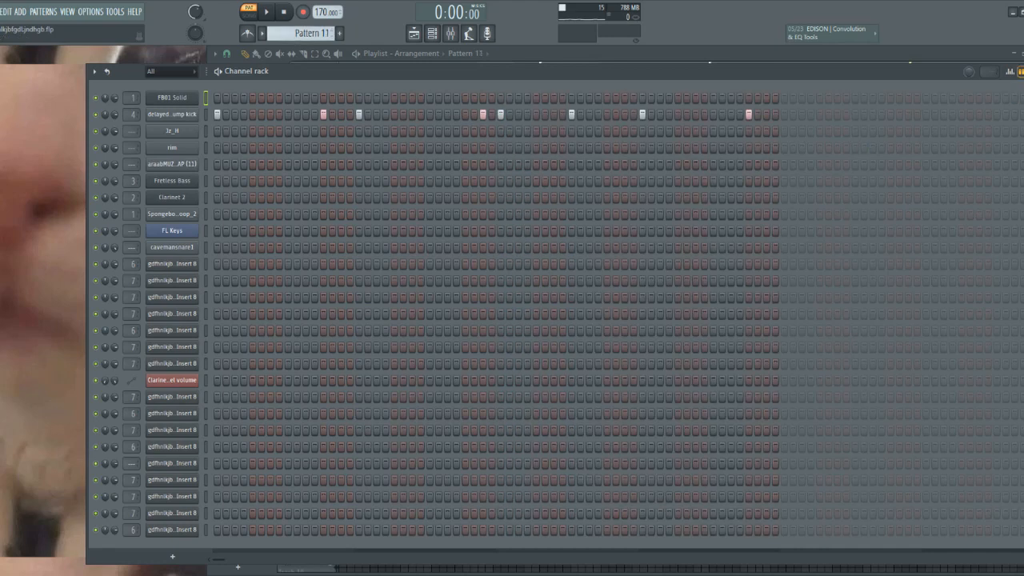
pyautogui.press('F6')
pyautogui.click(451, 33)
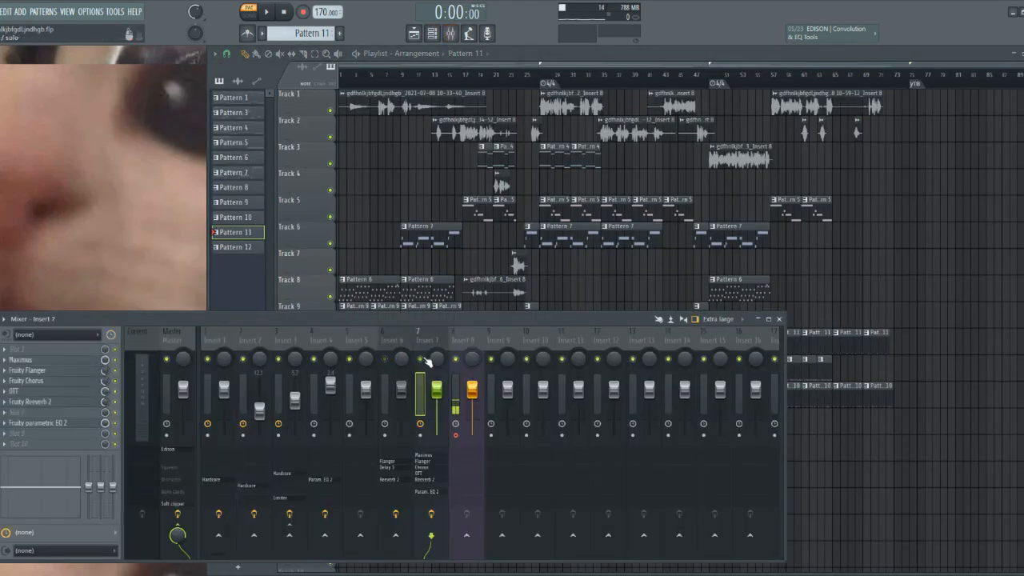
# Step: Switch to song mode and play the playlist arrangement from its start, from bar 9 and from bar 27
pyautogui.click(379, 87)
pyautogui.scroll(4, 400, 86)
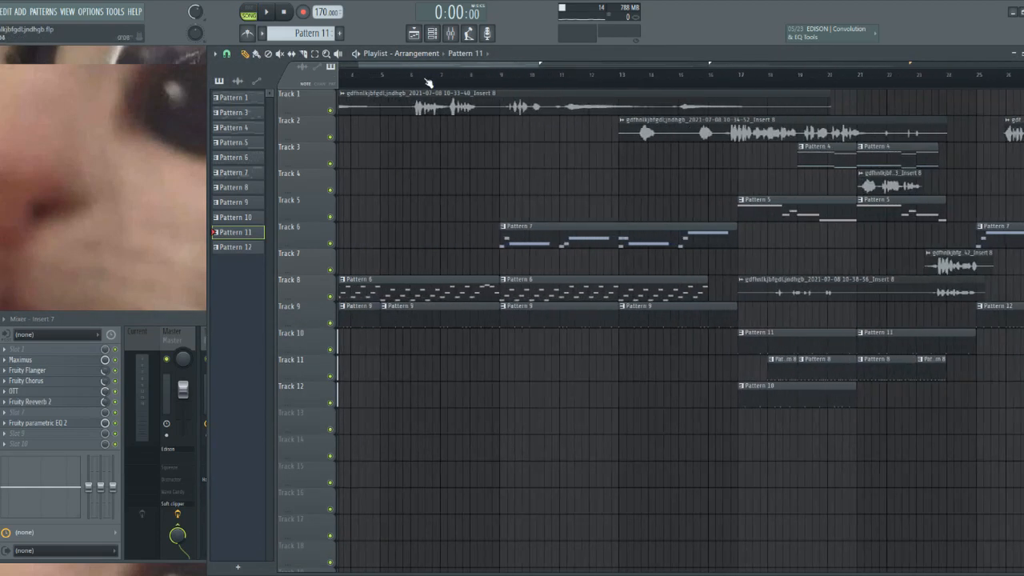
pyautogui.scroll(-5, 438, 71)
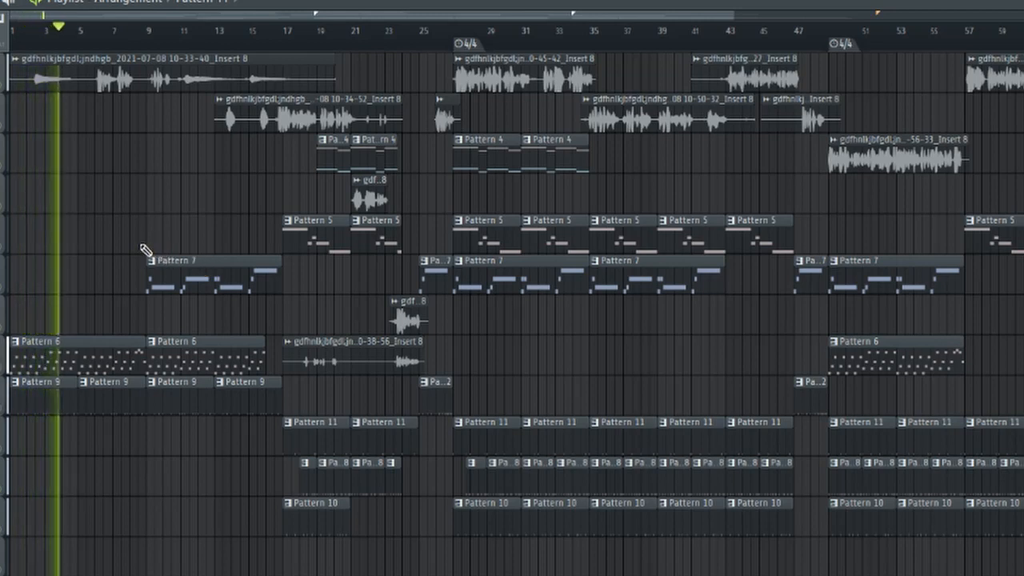
pyautogui.click(151, 38)
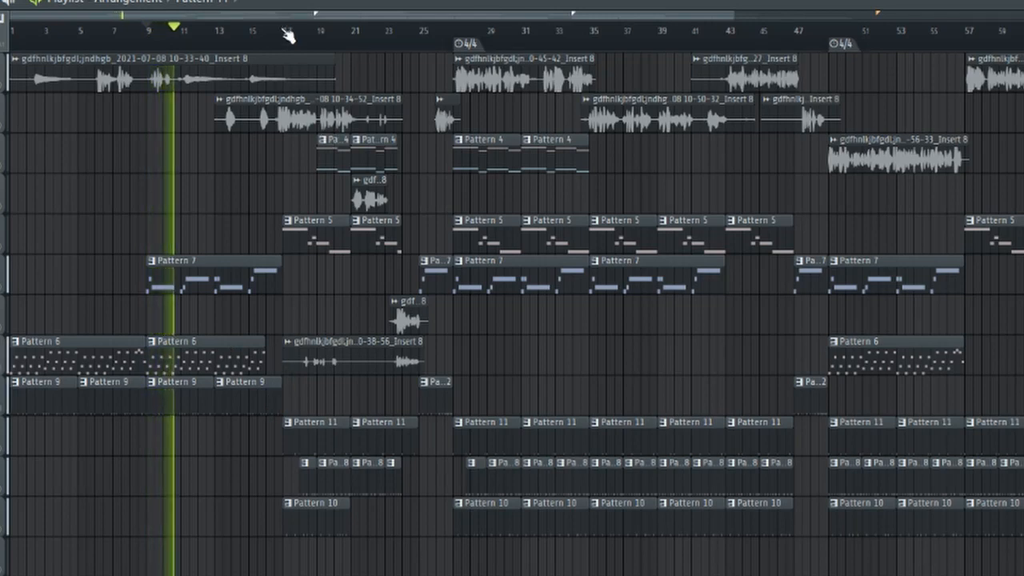
pyautogui.click(464, 40)
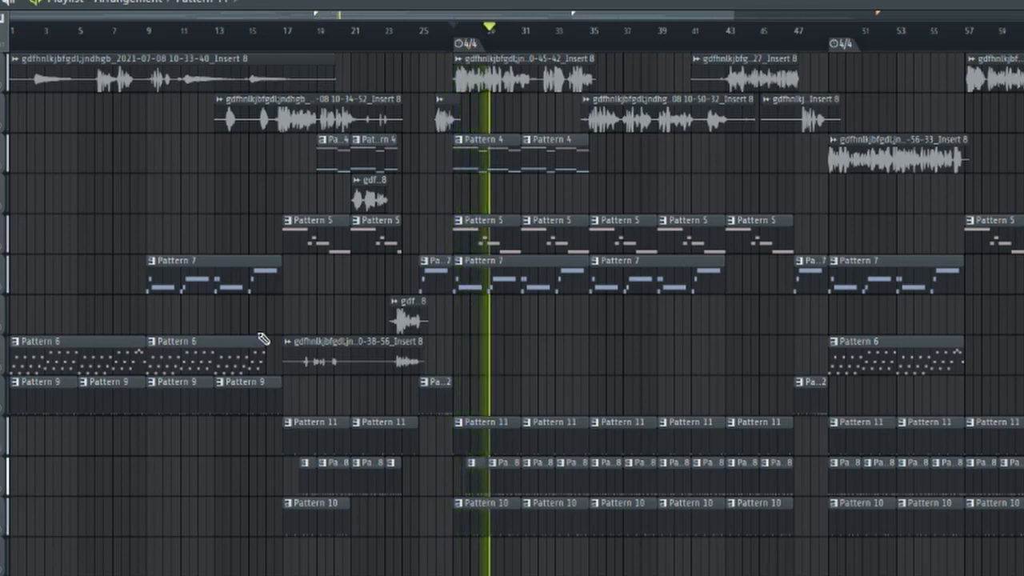
pyautogui.keyDown('ctrl'); pyautogui.scroll(-2, 309, 292); pyautogui.keyUp('ctrl')
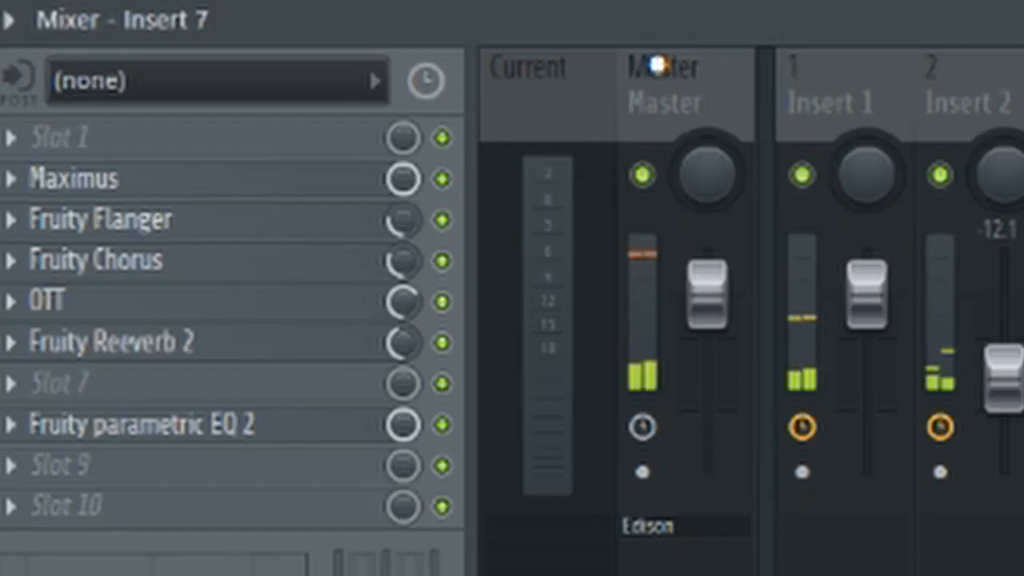
# Step: Select the Master mixer track and toggle its Fruity Squeeze and Distructor effects to compare the sound
pyautogui.click(169, 330)
pyautogui.click(441, 261)
pyautogui.click(441, 342)
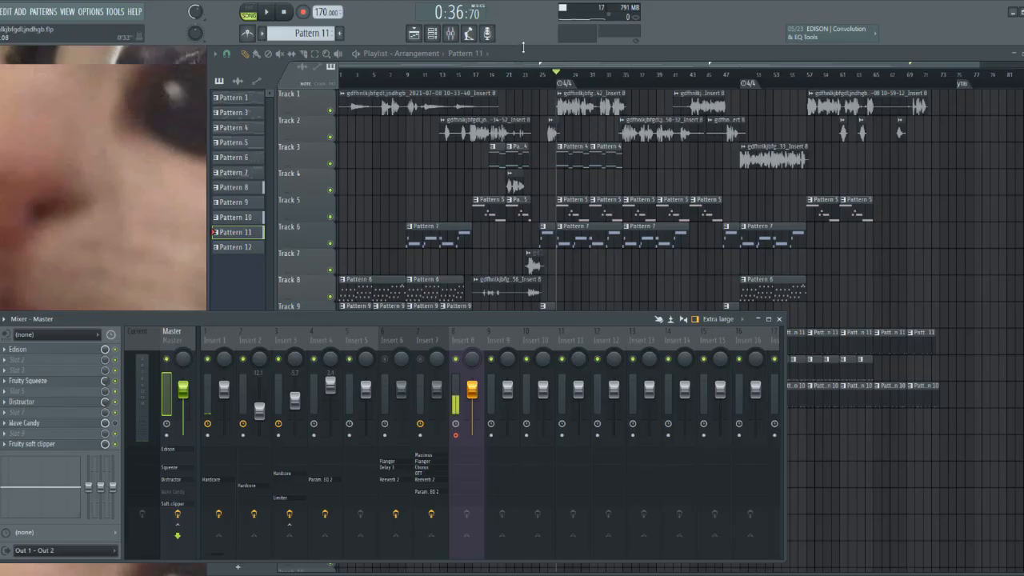
pyautogui.click(563, 60)
# Step: Inspect the Master track's Fruity Squeeze settings, close them and open the Distructor effect
pyautogui.click(53, 382)
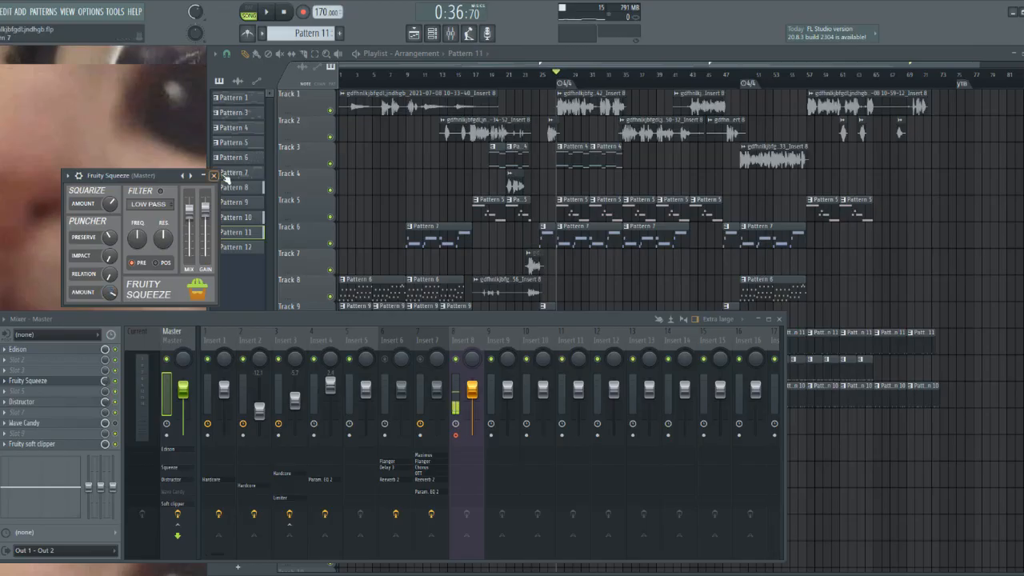
pyautogui.click(213, 175)
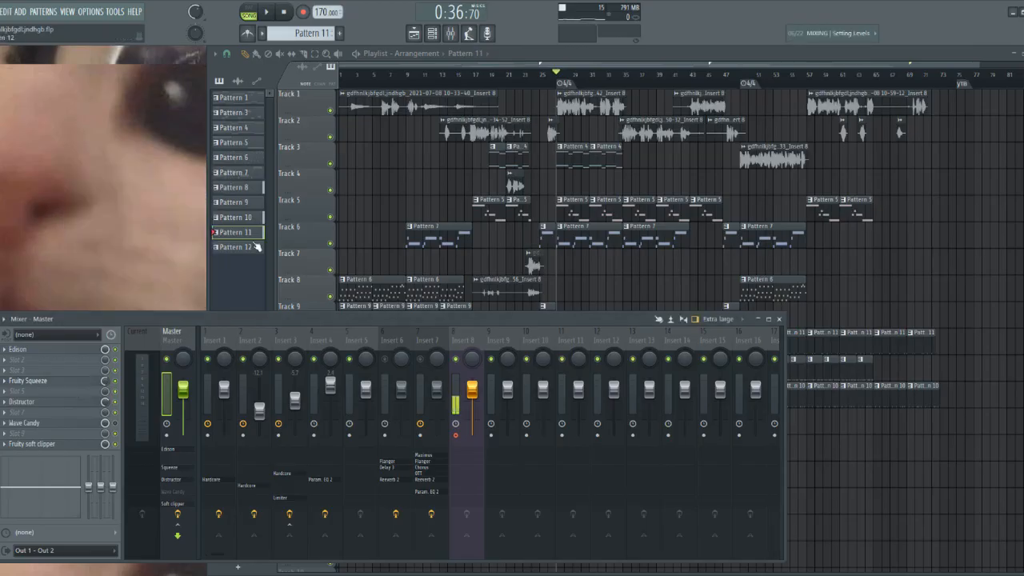
pyautogui.click(55, 403)
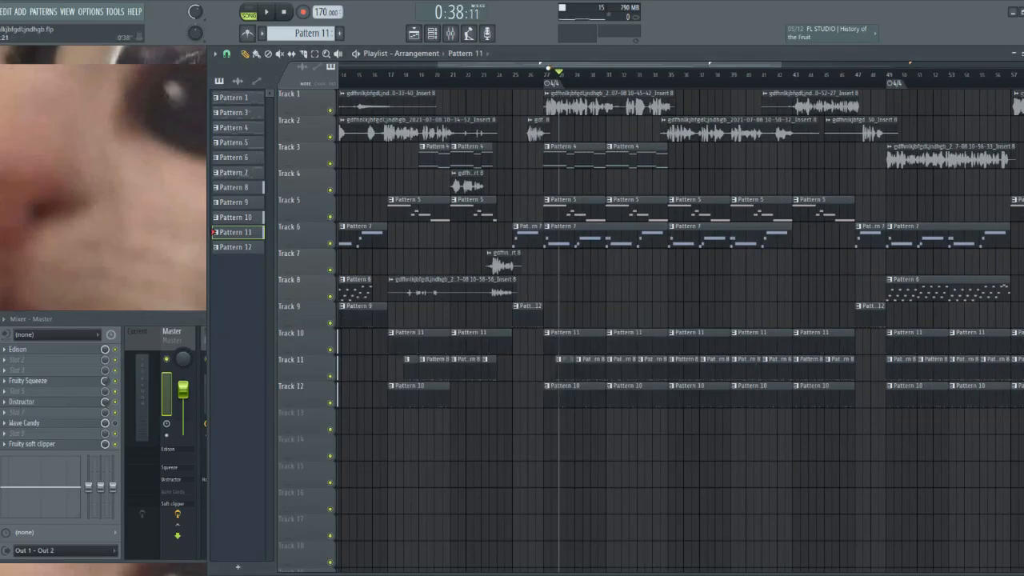
# Step: Place the playhead at bar 27 of the playlist and play the arrangement from there
pyautogui.moveTo(553, 72); pyautogui.dragTo(548, 73)
pyautogui.scroll(-3, 501, 148)
pyautogui.scroll(4, 501, 160)
pyautogui.scroll(-1, 695, 184)
pyautogui.scroll(-1, 696, 184)
pyautogui.press('space')
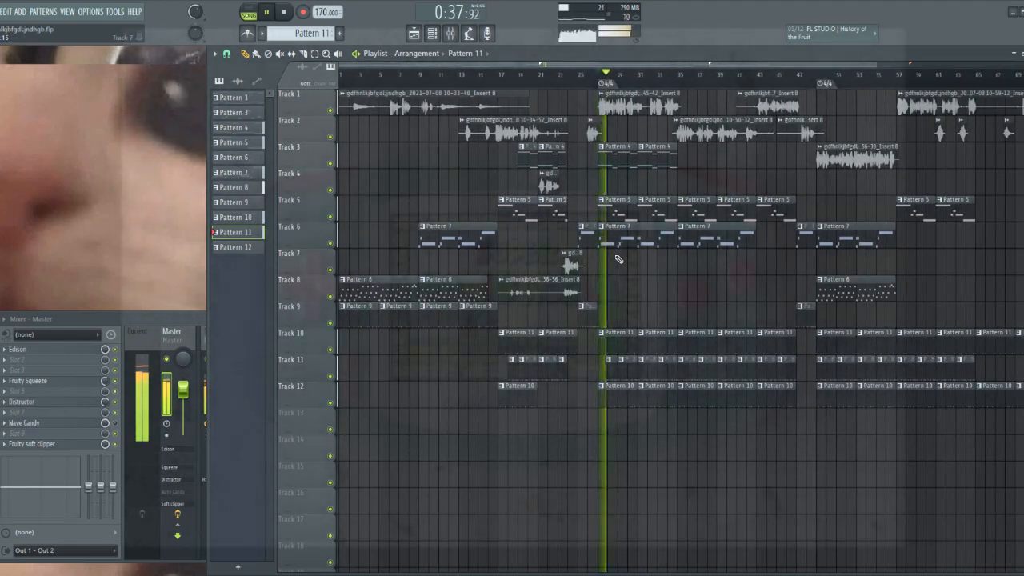
pyautogui.scroll(2, 618, 268)
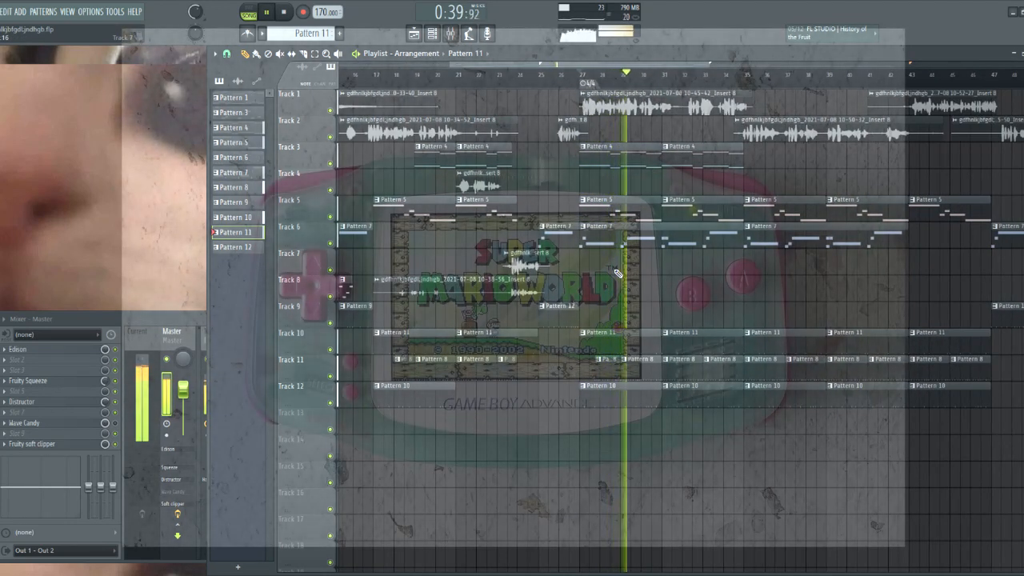
pyautogui.press('space')
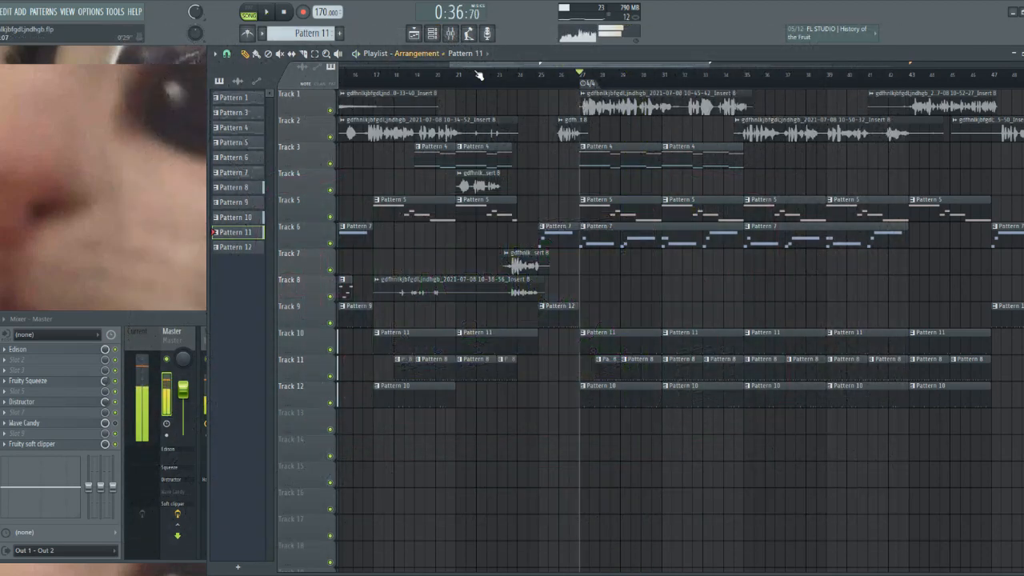
# Step: Show the channel rack with Pattern 11's steps and hide it again to return to the playlist
pyautogui.click(432, 33)
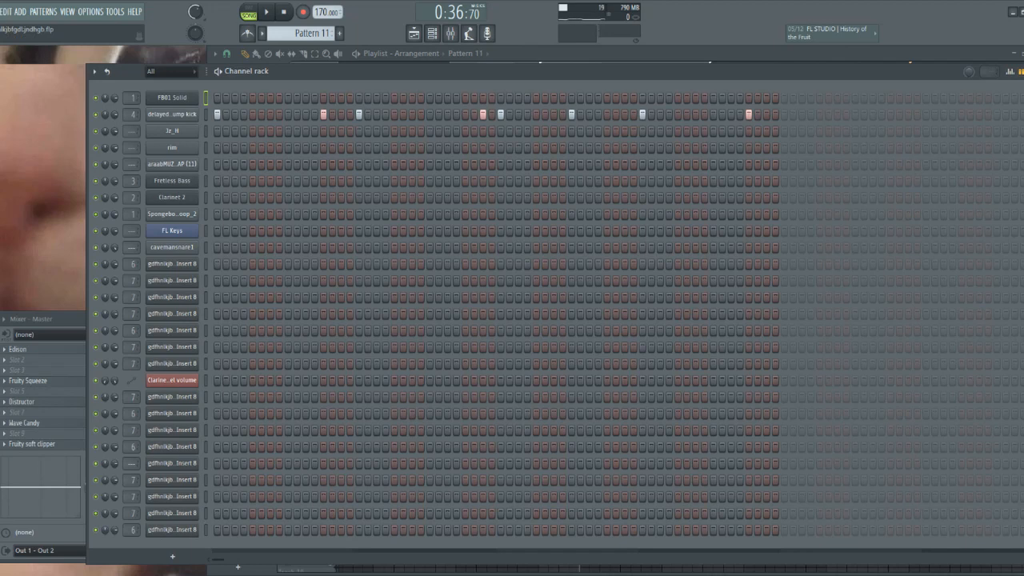
pyautogui.press('F6')
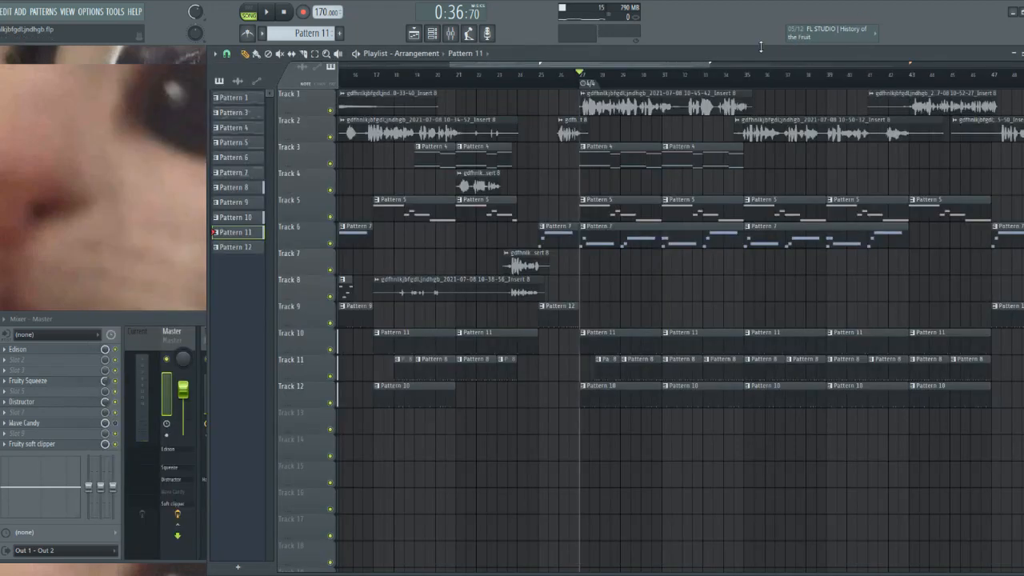
# Step: Play the arrangement from bar 27 to hear Patterns 11, 8 and 10 together, and stop playback
pyautogui.scroll(5, 645, 237)
pyautogui.press('space')
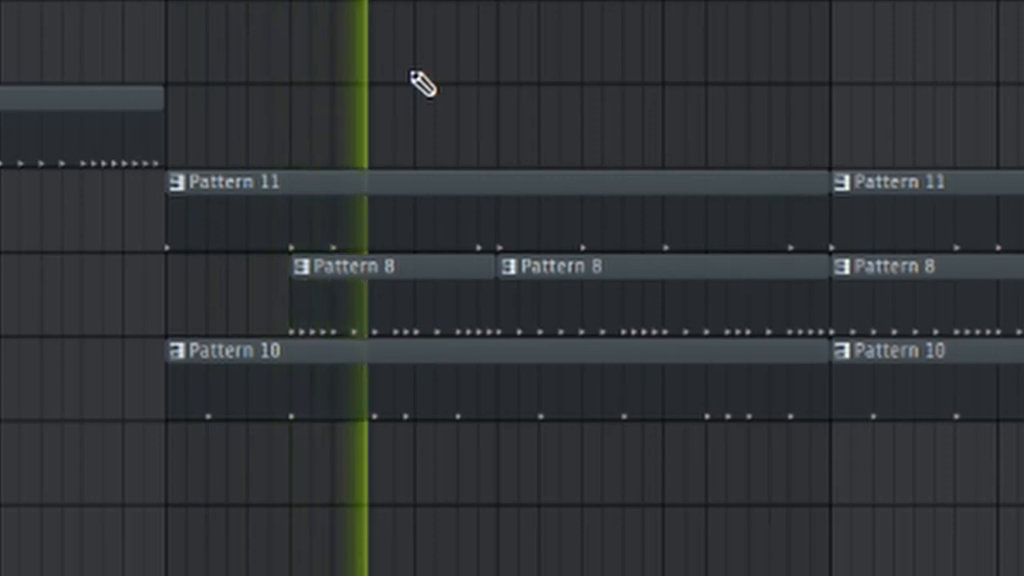
pyautogui.press('space')
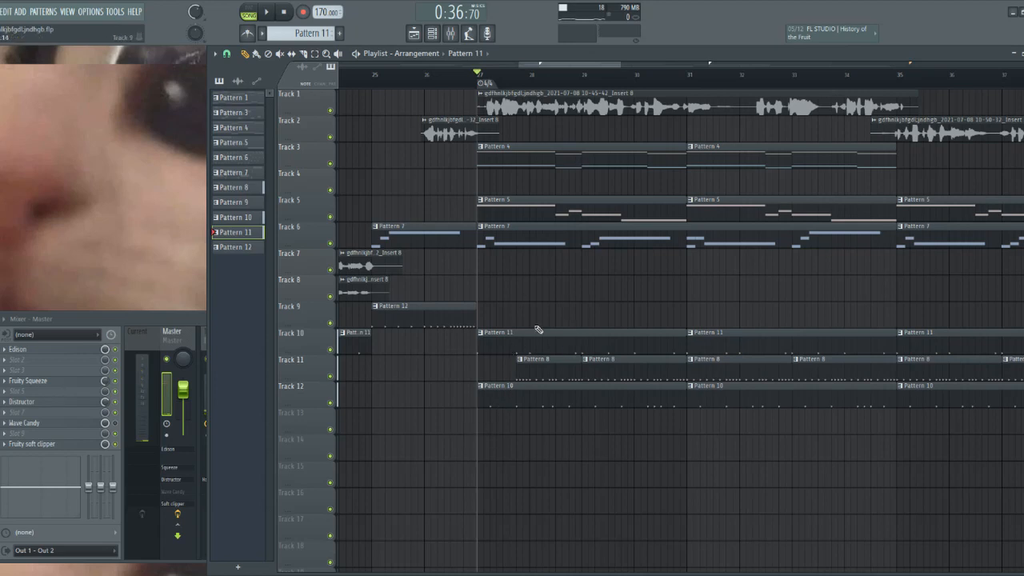
pyautogui.press('space')
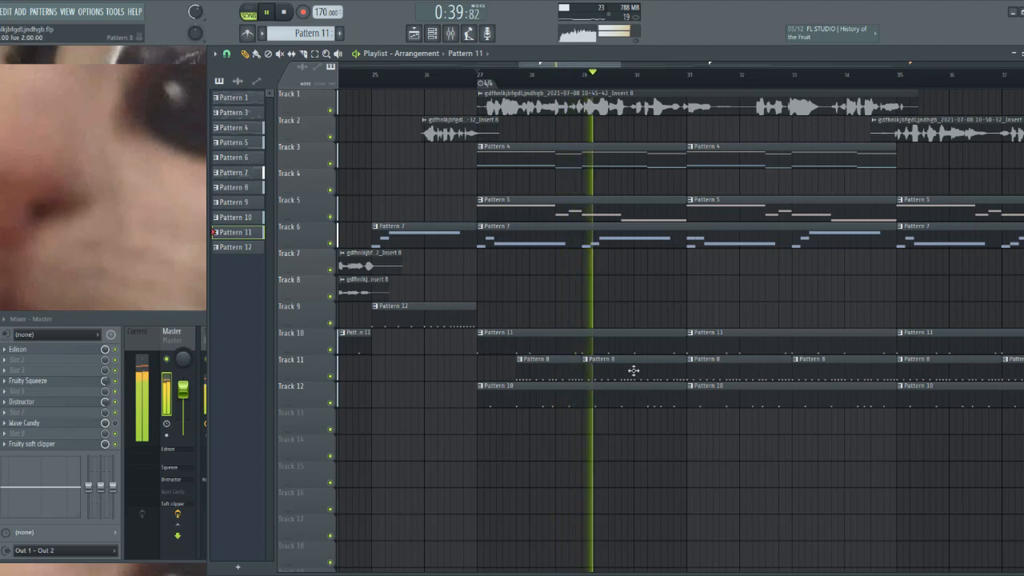
pyautogui.press('space')
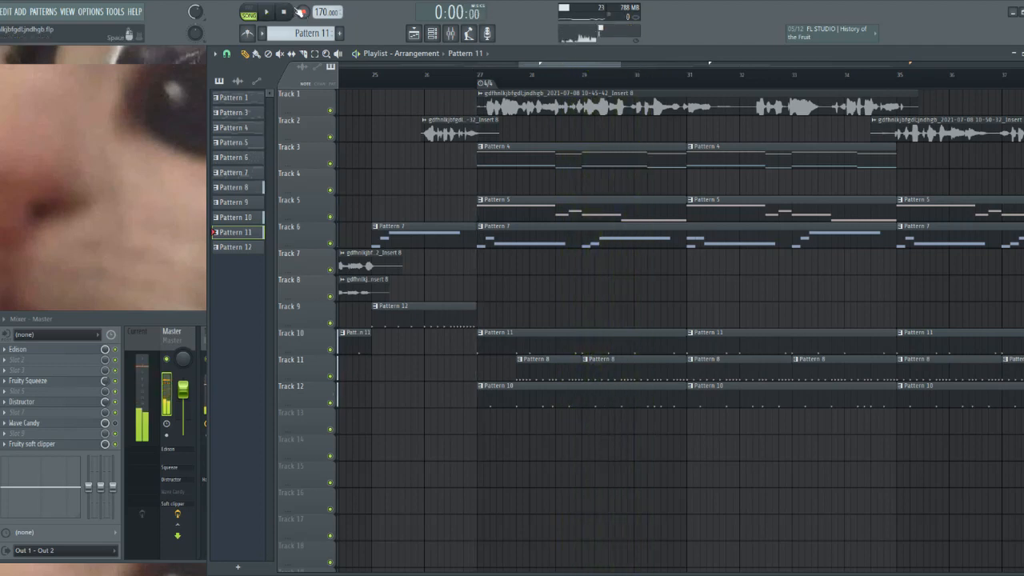
# Step: Show the whole arrangement, bring the full mixer into view and select the Insert 6 track
pyautogui.scroll(-2, 682, 340)
pyautogui.scroll(-3, 682, 340)
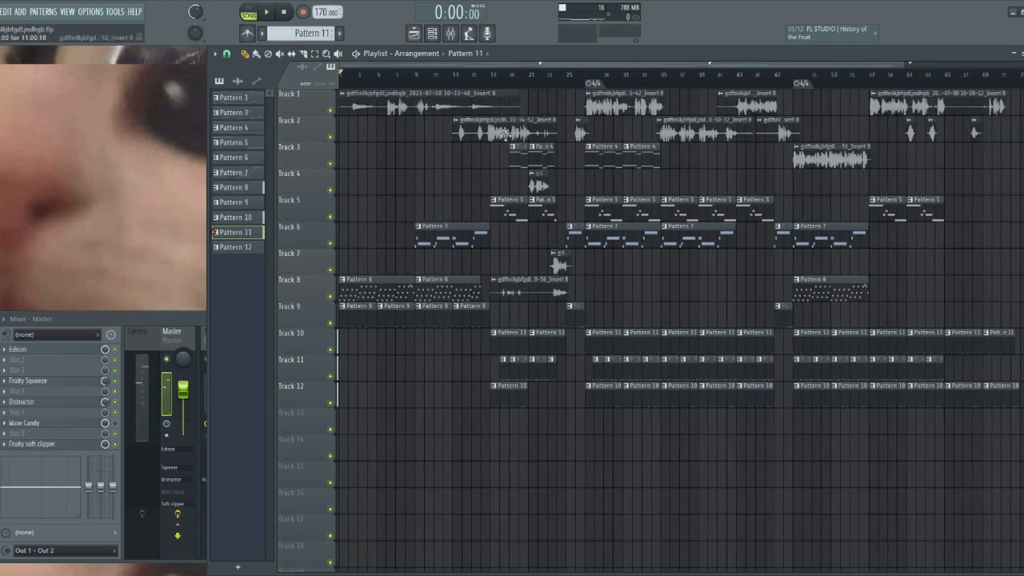
pyautogui.scroll(-1, 480, 136)
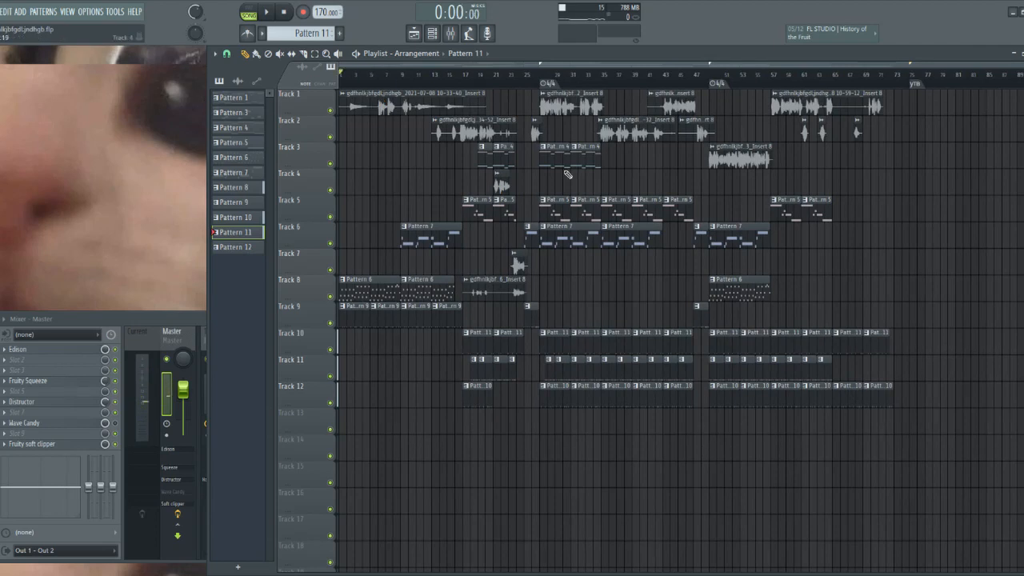
pyautogui.click(203, 392)
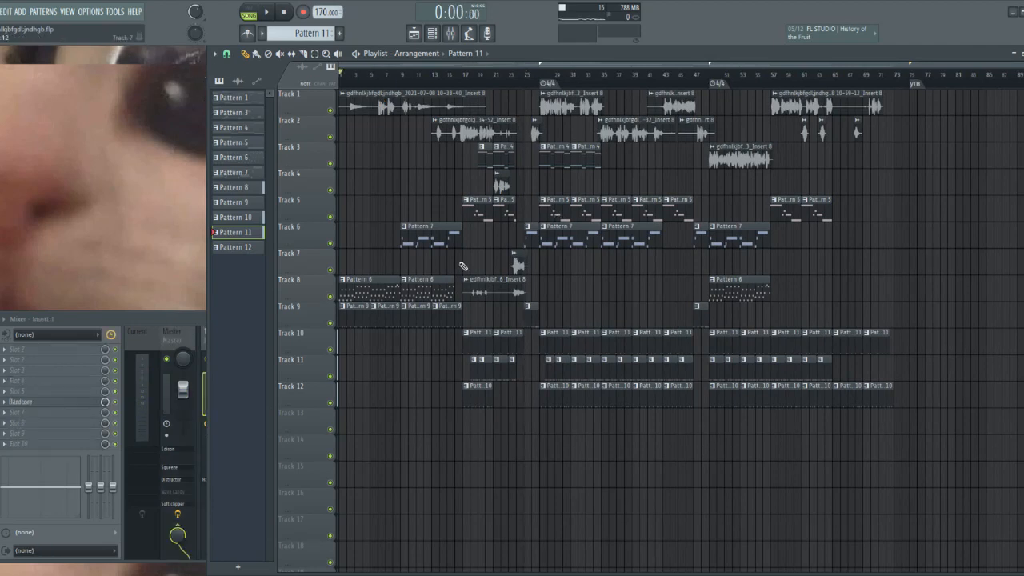
pyautogui.click(174, 318)
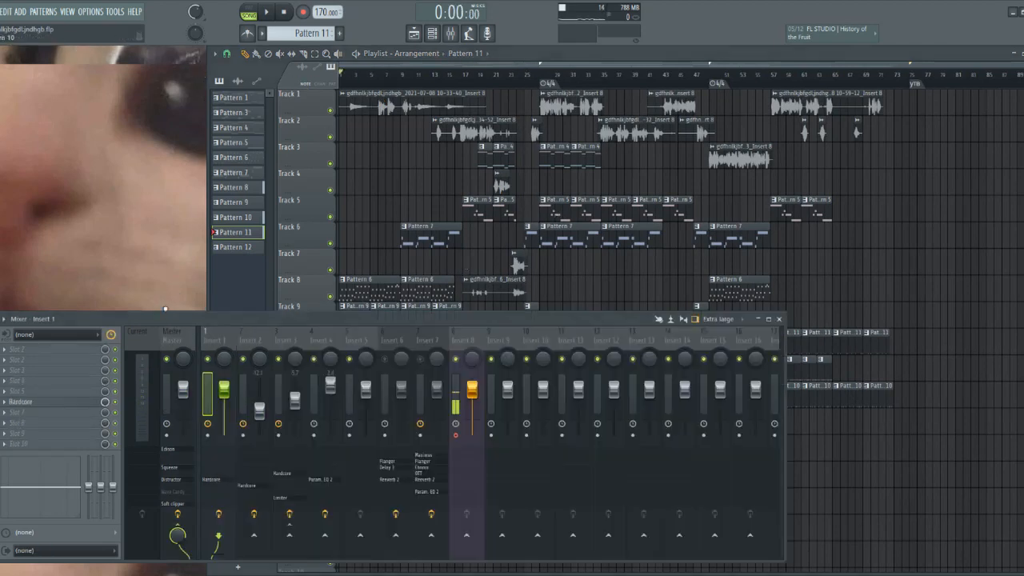
pyautogui.click(392, 363)
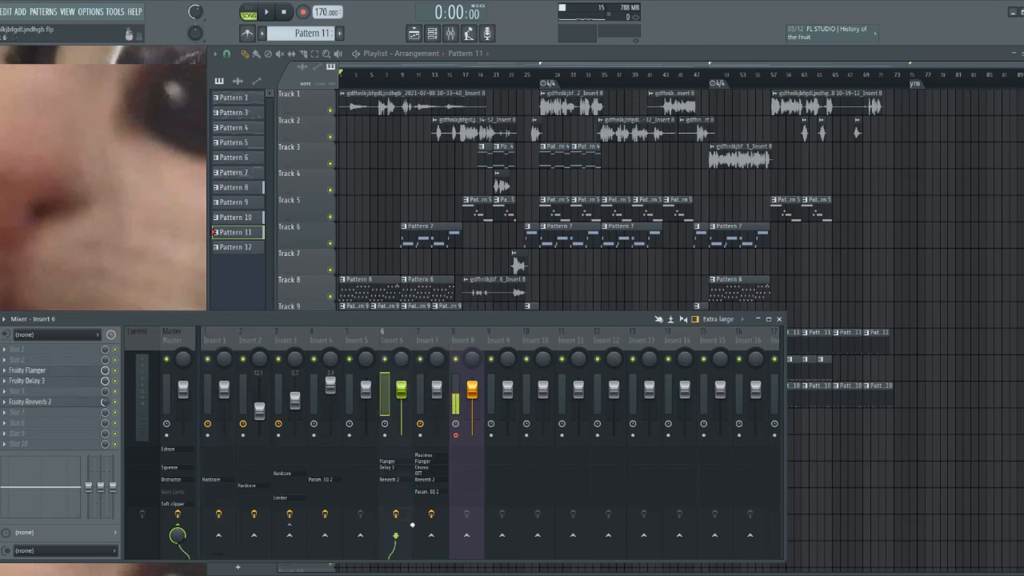
# Step: Play the arrangement from the beginning while viewing the opening bars with the mixer open
pyautogui.press('space')
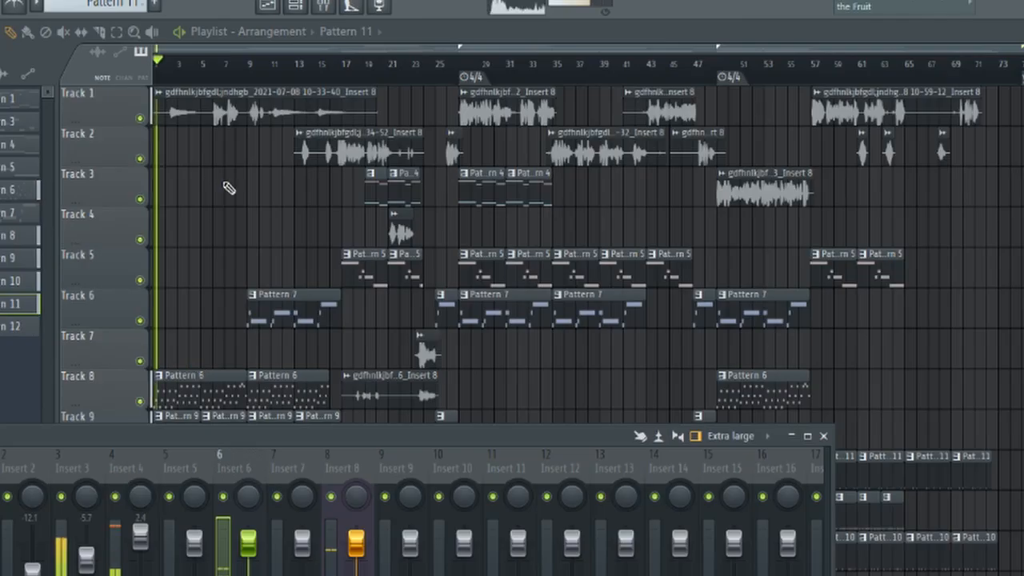
pyautogui.scroll(5, 346, 141)
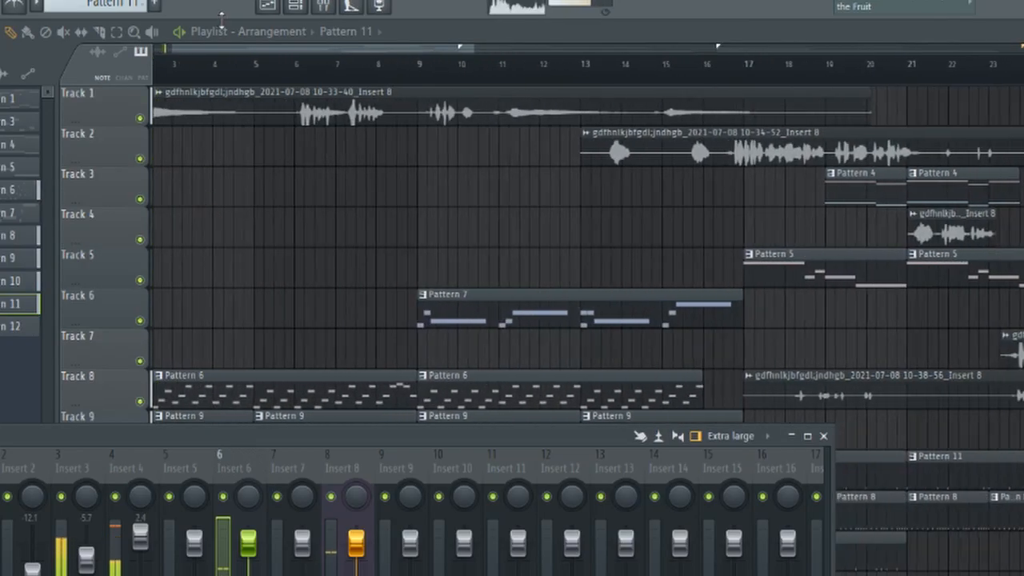
pyautogui.moveTo(262, 49); pyautogui.dragTo(218, 56)
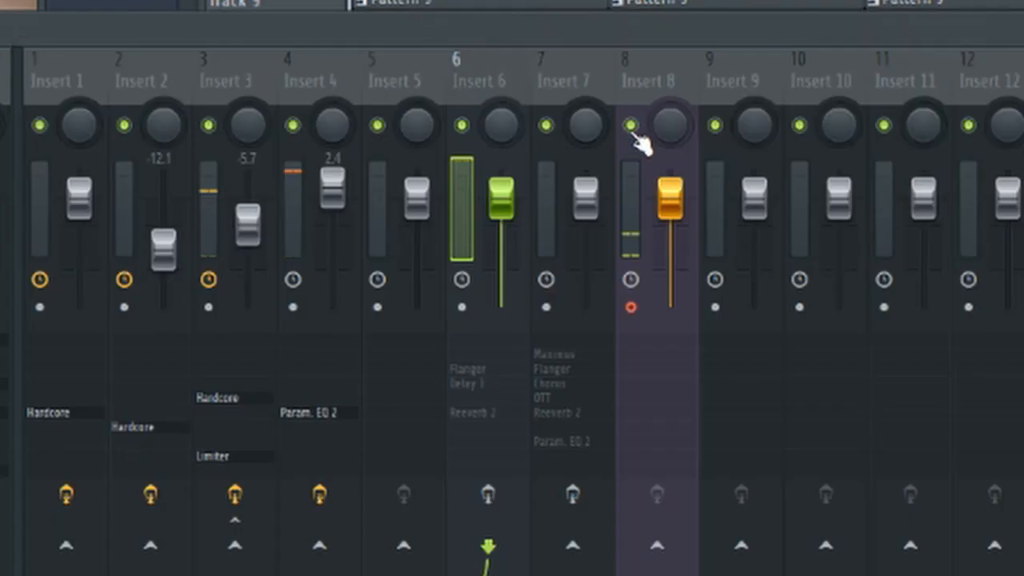
# Step: Turn the effects of mixer tracks Insert 6 and Insert 7 back on
pyautogui.click(488, 496)
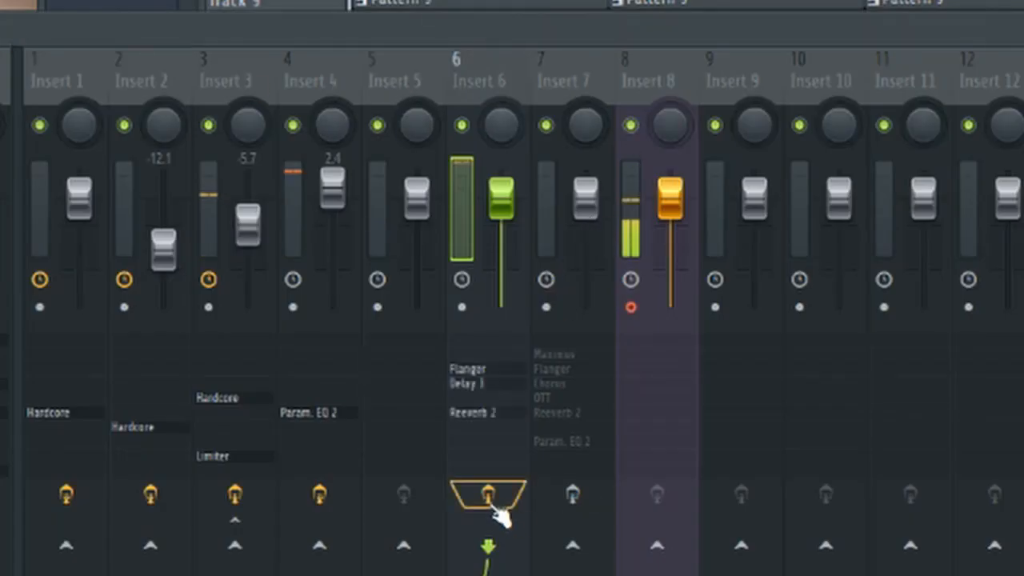
pyautogui.click(572, 496)
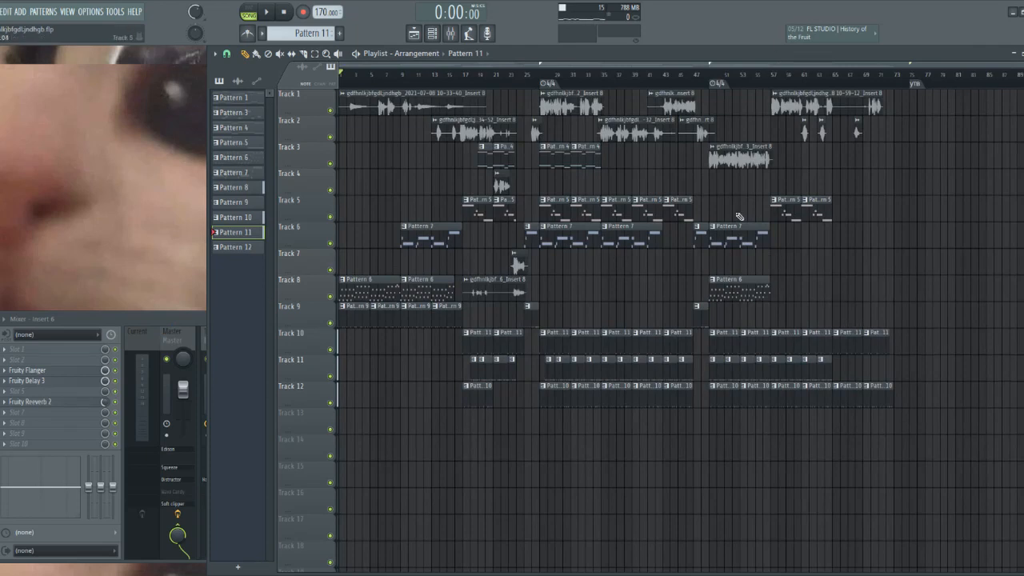
# Step: Move the playhead from the song's intro to bar 17, where Patterns 5, 10 and 11 start
pyautogui.moveTo(341, 77); pyautogui.dragTo(353, 141)
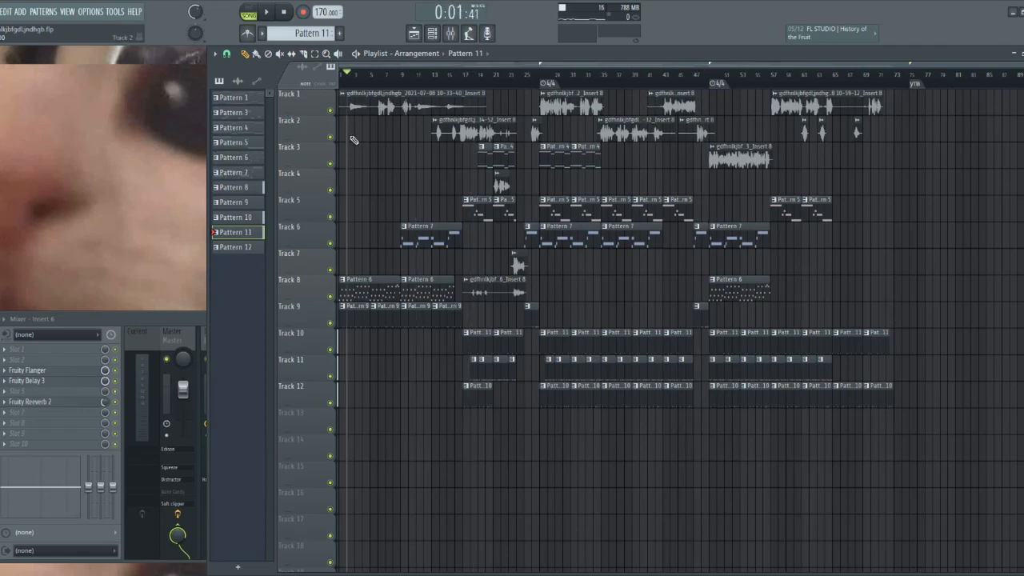
pyautogui.scroll(5, 360, 120)
pyautogui.click(360, 78)
pyautogui.scroll(-4, 376, 84)
pyautogui.click(504, 76)
pyautogui.scroll(3, 508, 92)
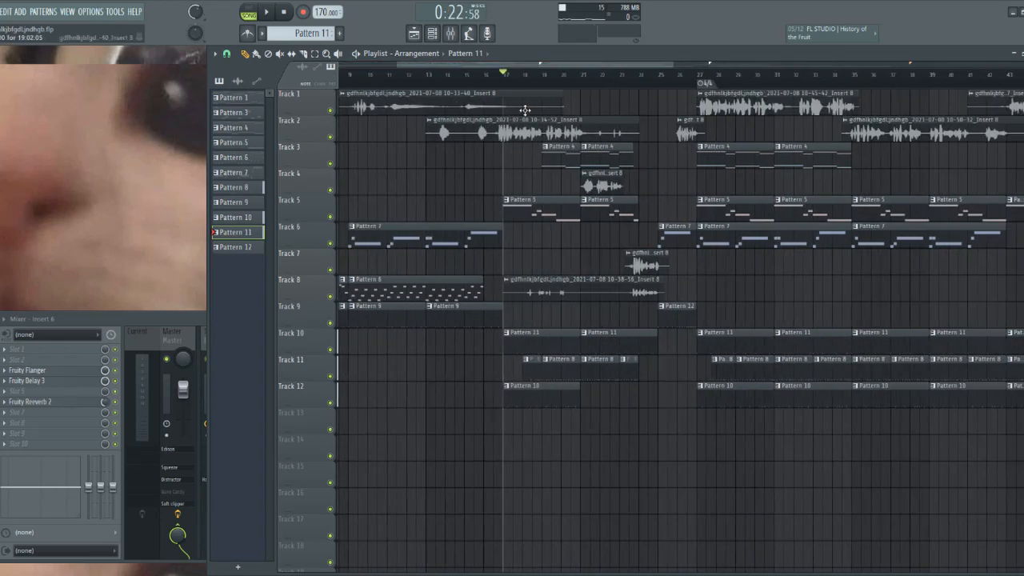
pyautogui.moveTo(508, 88); pyautogui.dragTo(516, 140)
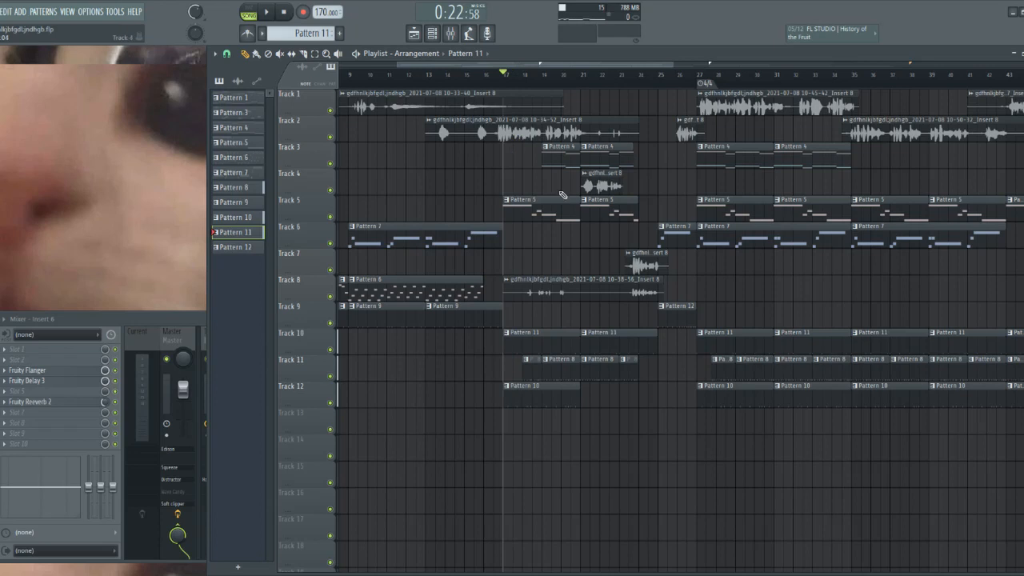
# Step: Scrub the playhead through the section that starts at bar 27 to point out its clips
pyautogui.scroll(5, 565, 195)
pyautogui.scroll(-5, 738, 214)
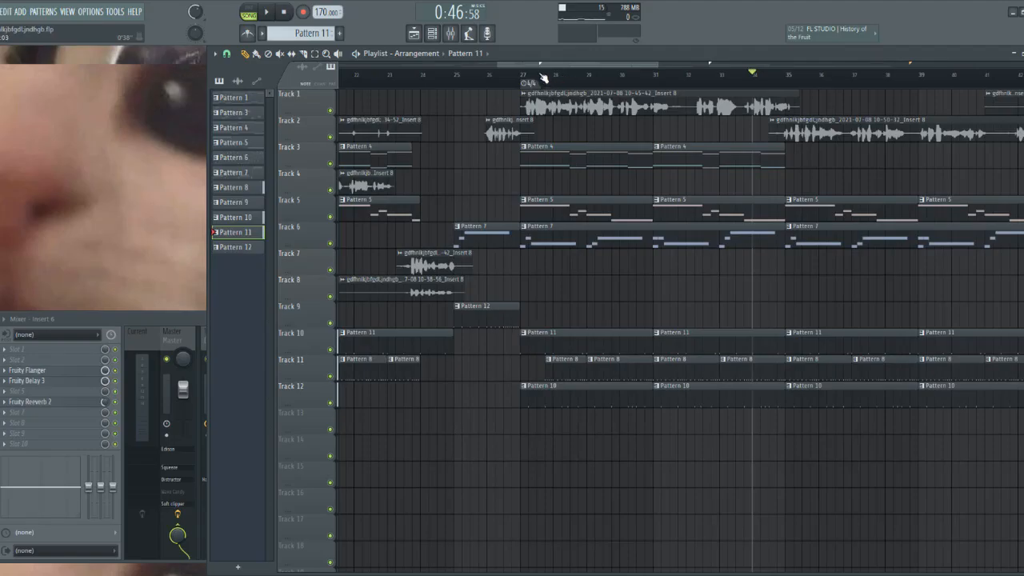
pyautogui.moveTo(543, 77); pyautogui.dragTo(652, 85)
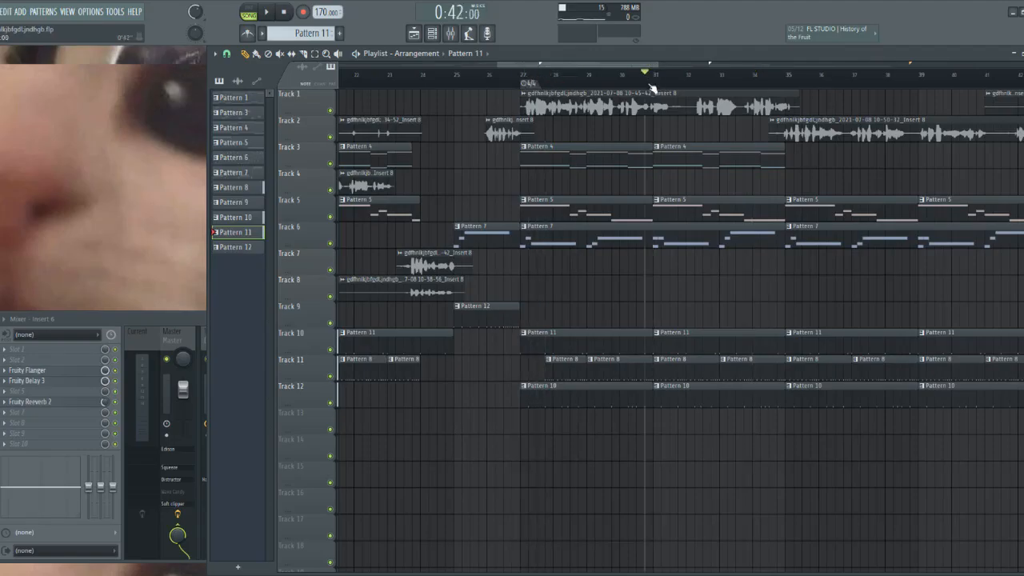
pyautogui.scroll(-2, 669, 140)
pyautogui.scroll(3, 669, 140)
# Step: Scrub the playhead through the section around bar 35 and on to about bar 56, showing the whole arrangement
pyautogui.click(513, 78)
pyautogui.moveTo(512, 77); pyautogui.dragTo(681, 132)
pyautogui.scroll(-4, 556, 133)
pyautogui.scroll(4, 657, 114)
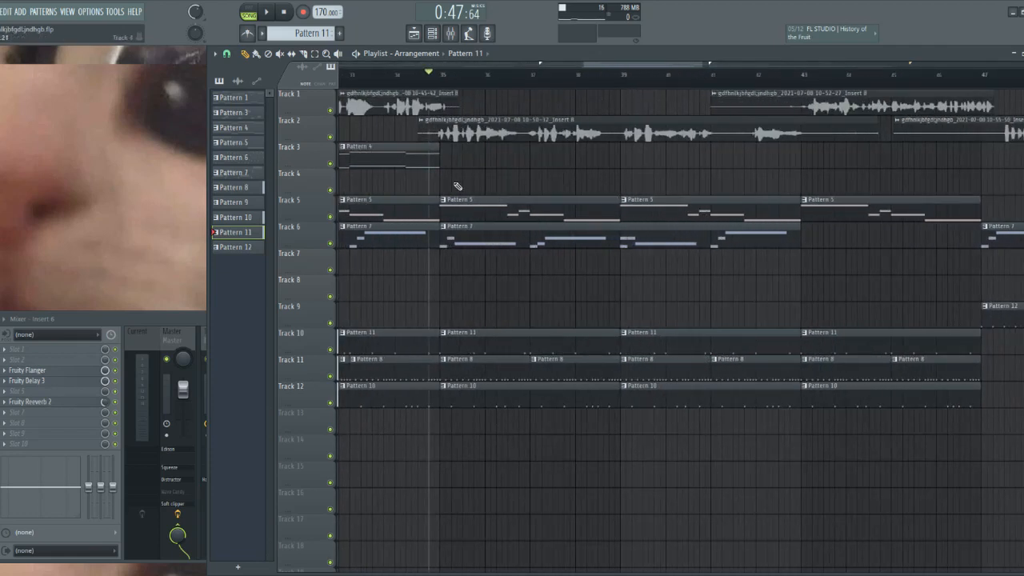
pyautogui.scroll(-5, 584, 77)
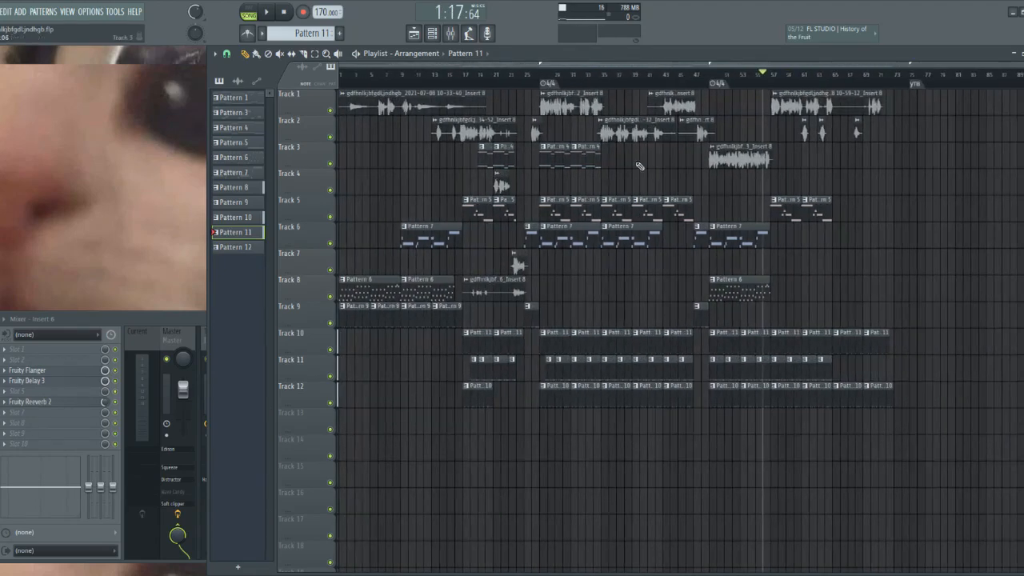